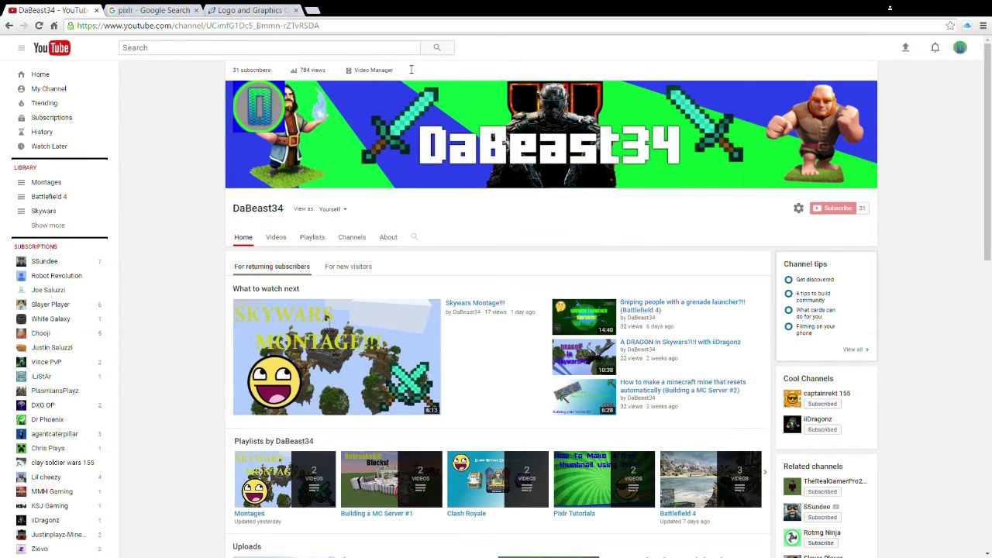
- Open the Pixlr Editor result from the Google 'pixlr' search tab
{"action": "left_click", "coordinate": [116, 10]}
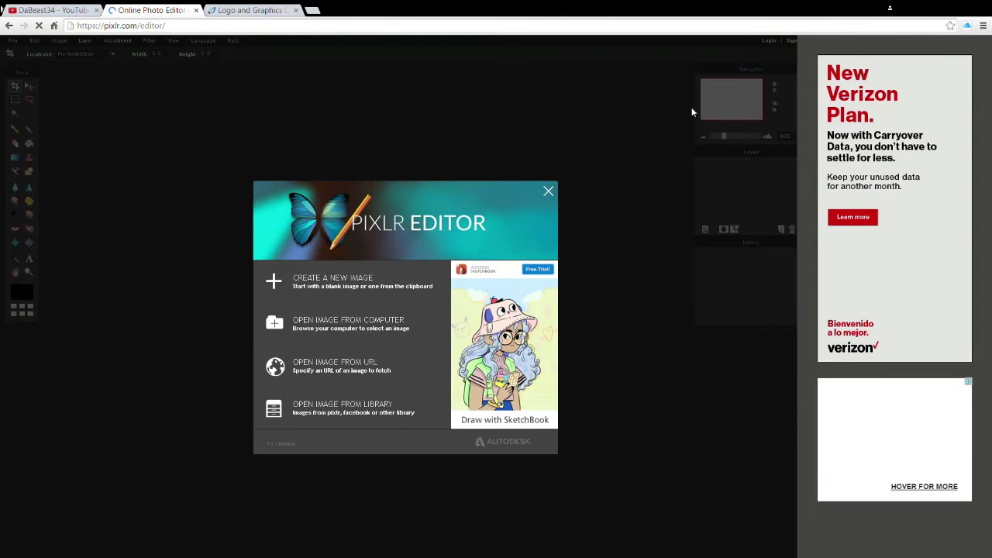
- Create a new 500×500 px transparent image named Youtubelogo
{"action": "left_click", "coordinate": [336, 288]}
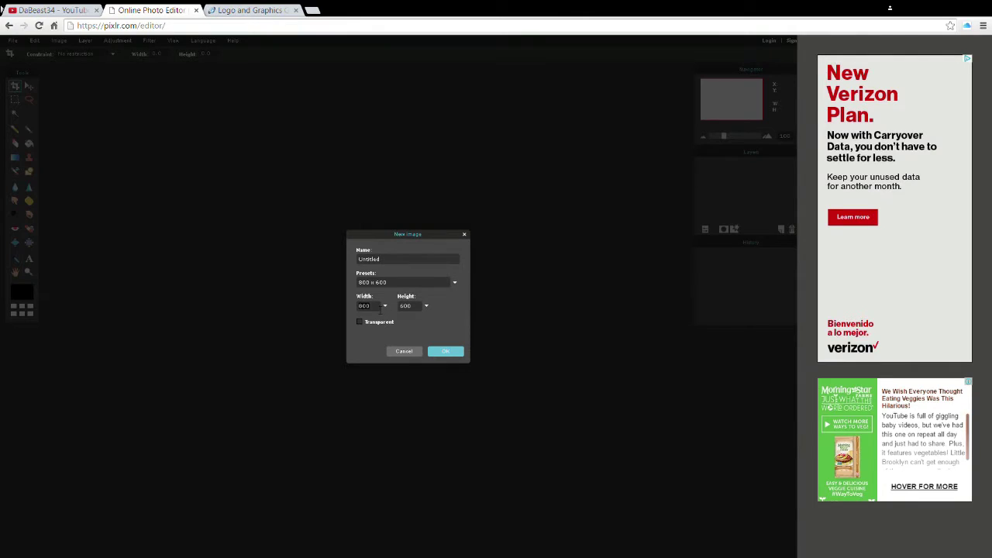
{"action": "type", "text": "500"}
{"action": "double_click", "coordinate": [393, 265]}
{"action": "type", "text": "a"}
{"action": "type", "text": "outubelogo"}
{"action": "left_click", "coordinate": [360, 321]}
- Drag the Navigator, Layers and History panels out of the right dock to float freely
{"action": "left_click", "coordinate": [445, 352]}
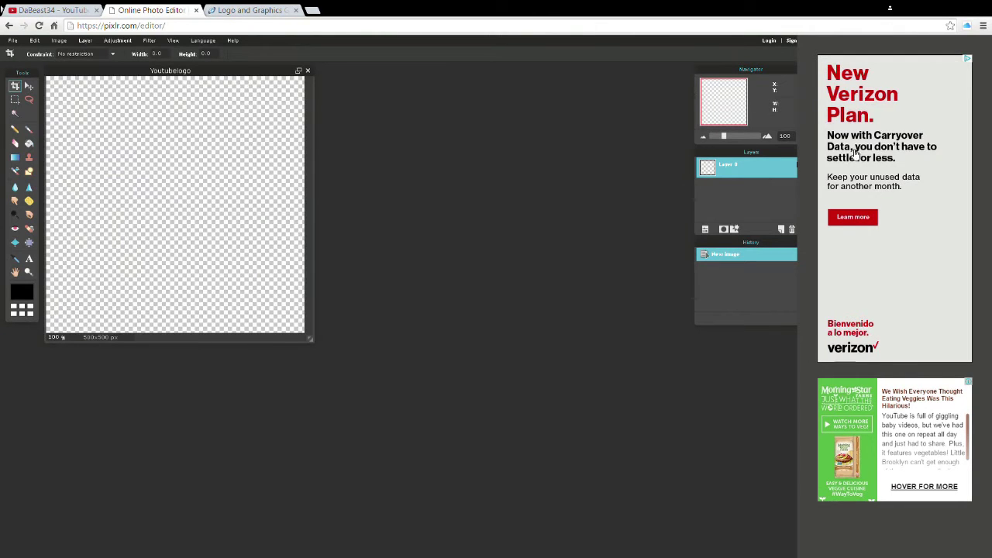
{"action": "left_click_drag", "start_coordinate": [772, 67], "coordinate": [753, 66]}
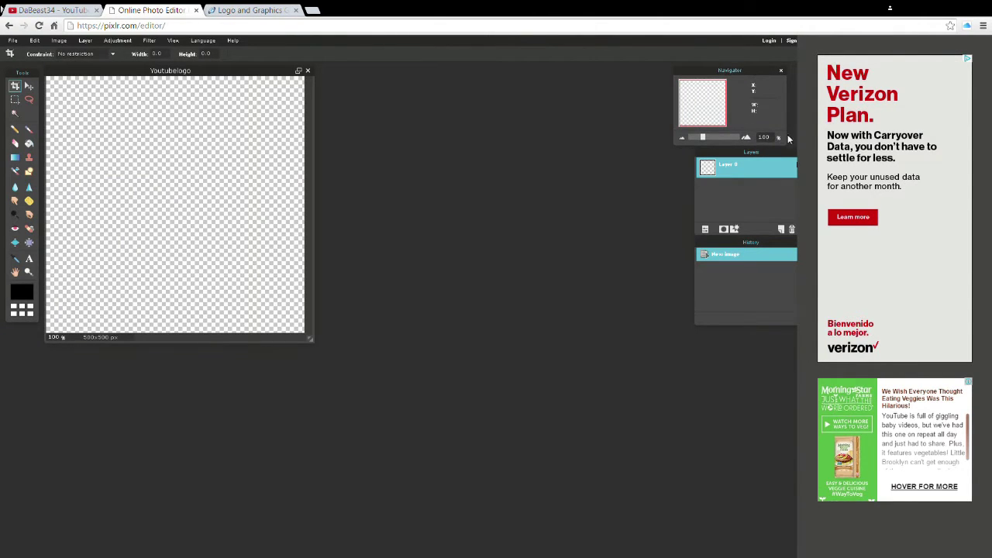
{"action": "left_click_drag", "start_coordinate": [791, 155], "coordinate": [773, 155]}
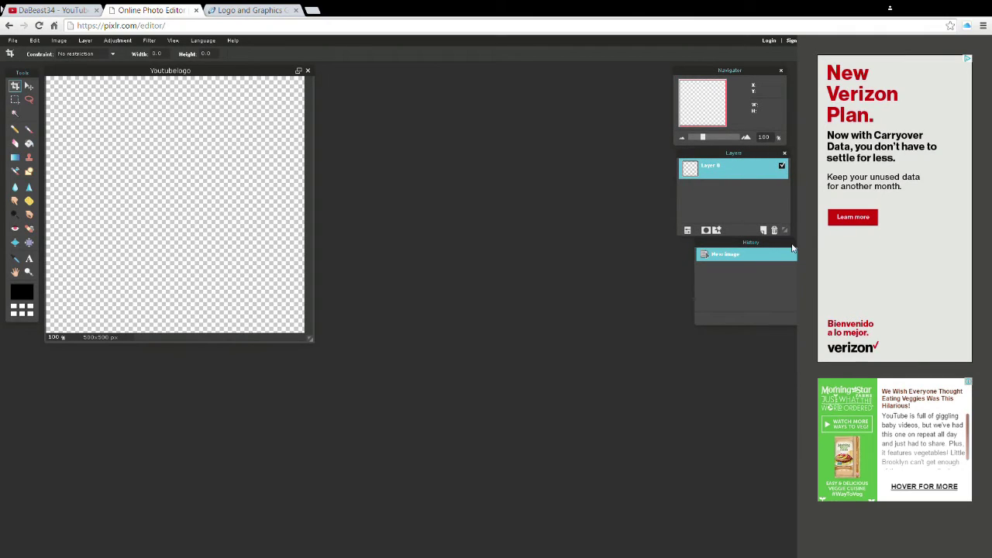
{"action": "left_click_drag", "start_coordinate": [791, 243], "coordinate": [770, 248]}
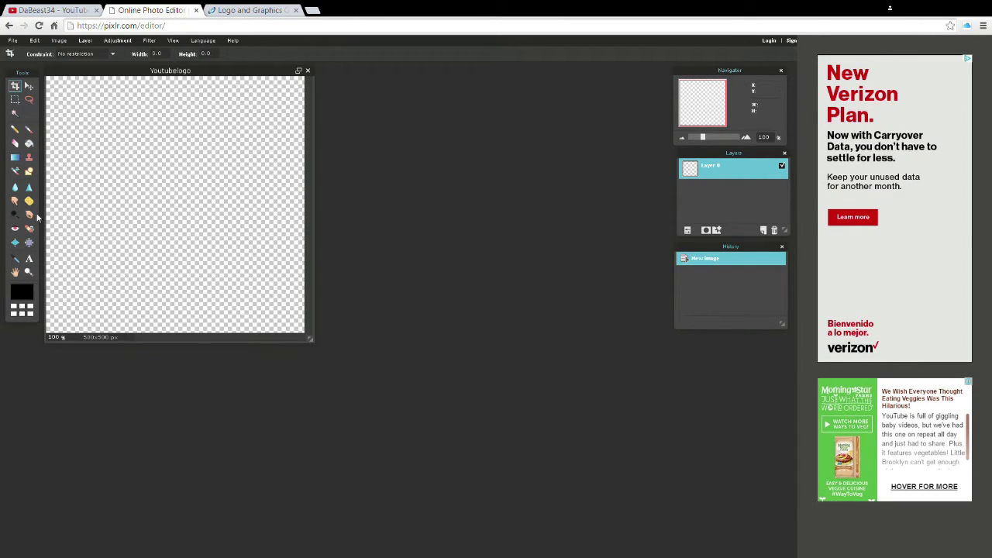
- Paint-bucket fill the whole canvas with solid blue #4400ff
{"action": "left_click", "coordinate": [29, 144]}
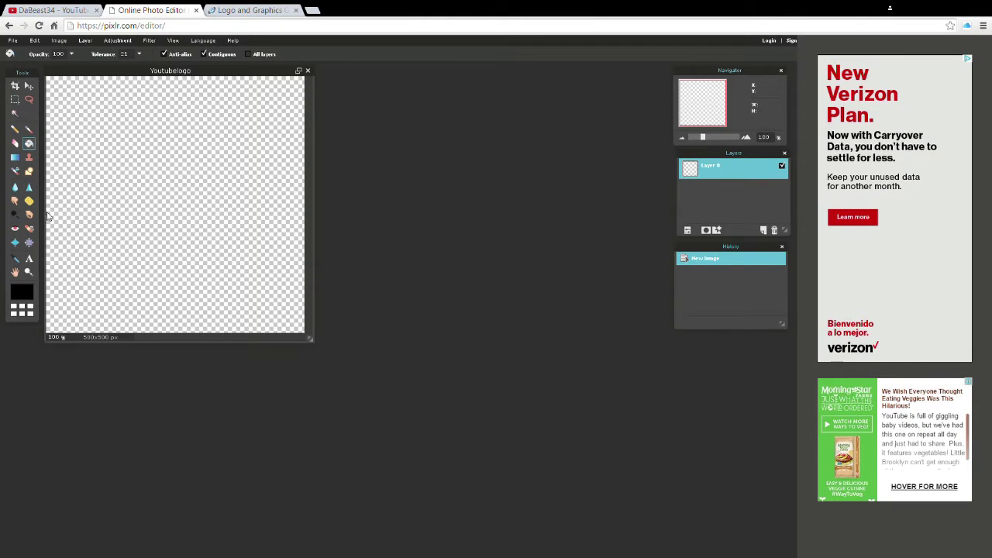
{"action": "left_click", "coordinate": [20, 292]}
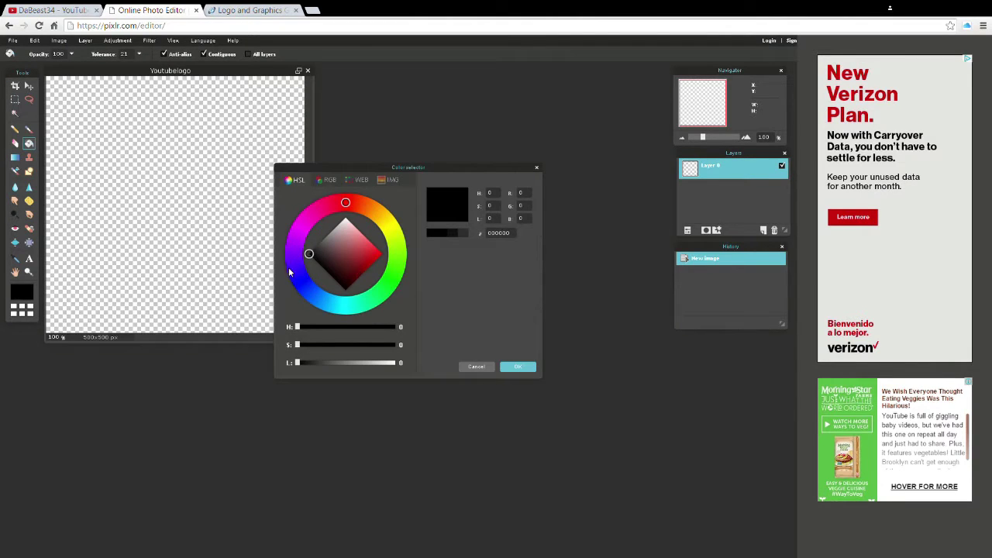
{"action": "left_click", "coordinate": [295, 266]}
{"action": "left_click_drag", "start_coordinate": [360, 251], "coordinate": [486, 308]}
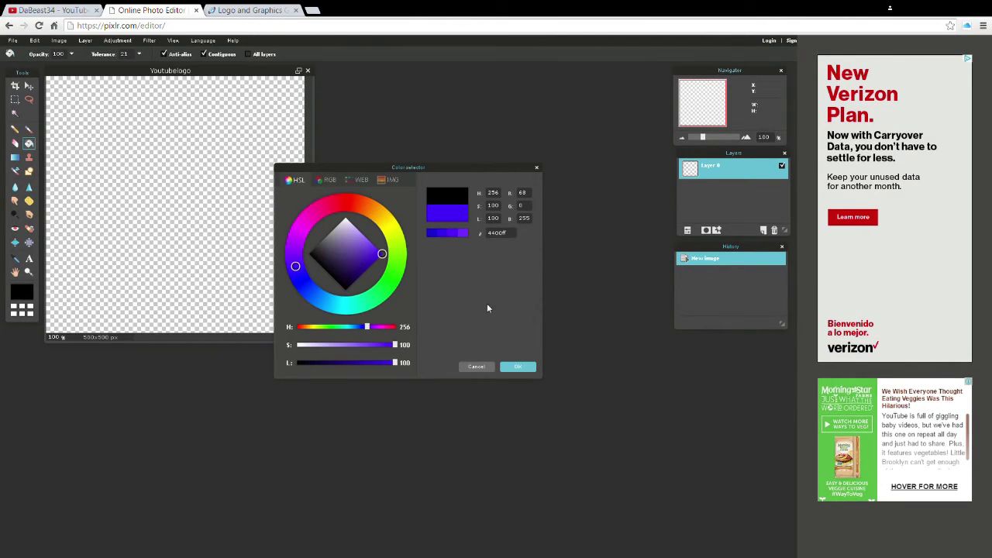
{"action": "left_click", "coordinate": [525, 367]}
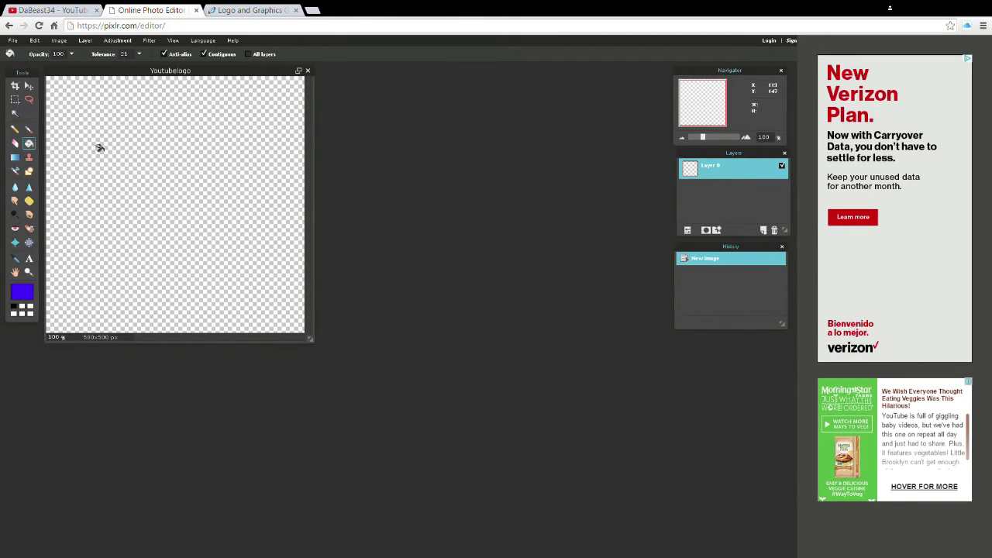
{"action": "left_click", "coordinate": [213, 165]}
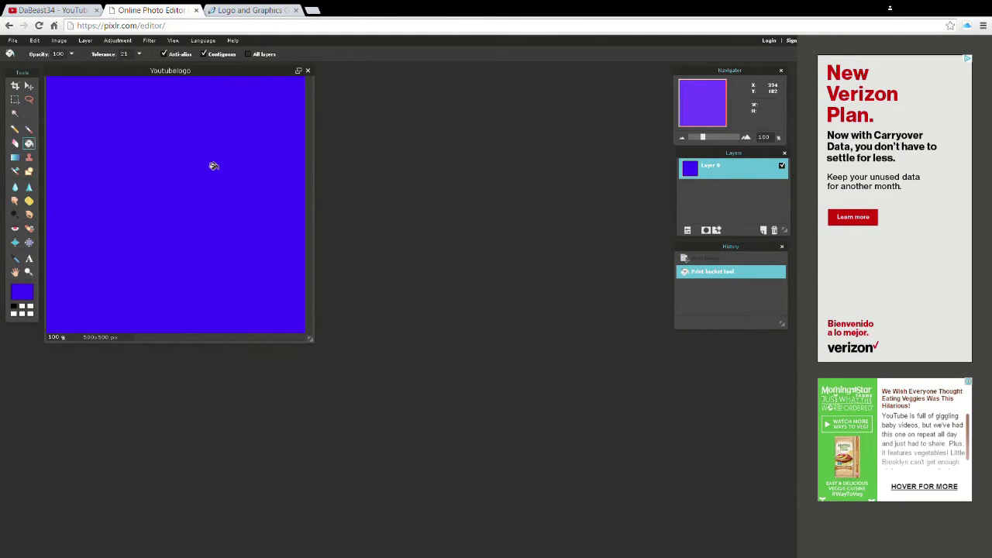
- Add a new empty layer and try the Shape tool, undoing the test rectangle
{"action": "left_click", "coordinate": [764, 230]}
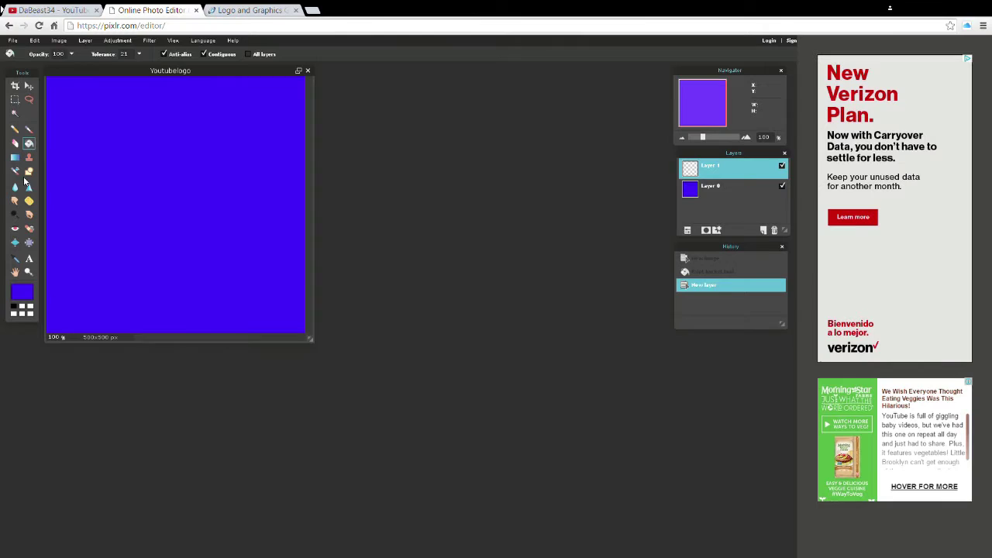
{"action": "left_click", "coordinate": [28, 171]}
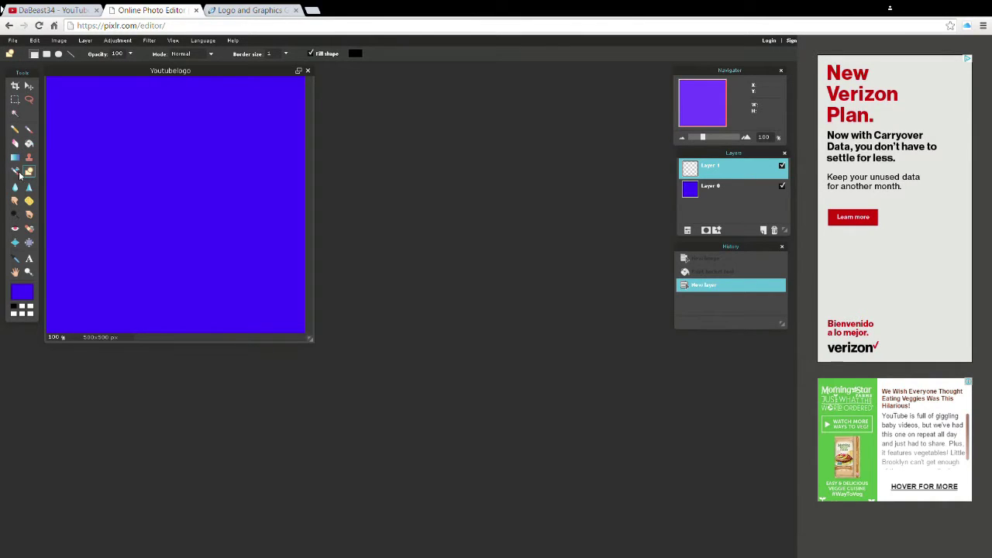
{"action": "left_click_drag", "start_coordinate": [93, 99], "coordinate": [194, 223]}
{"action": "key", "text": "ctrl+z"}
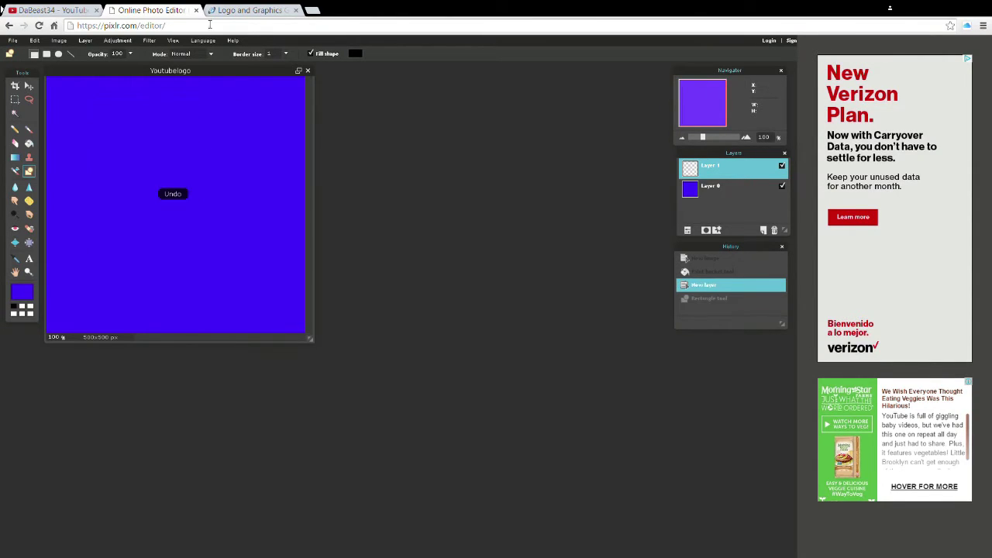
- Switch the shape type to Ellipse with a grey #bdbdbd fill
{"action": "left_click", "coordinate": [59, 55]}
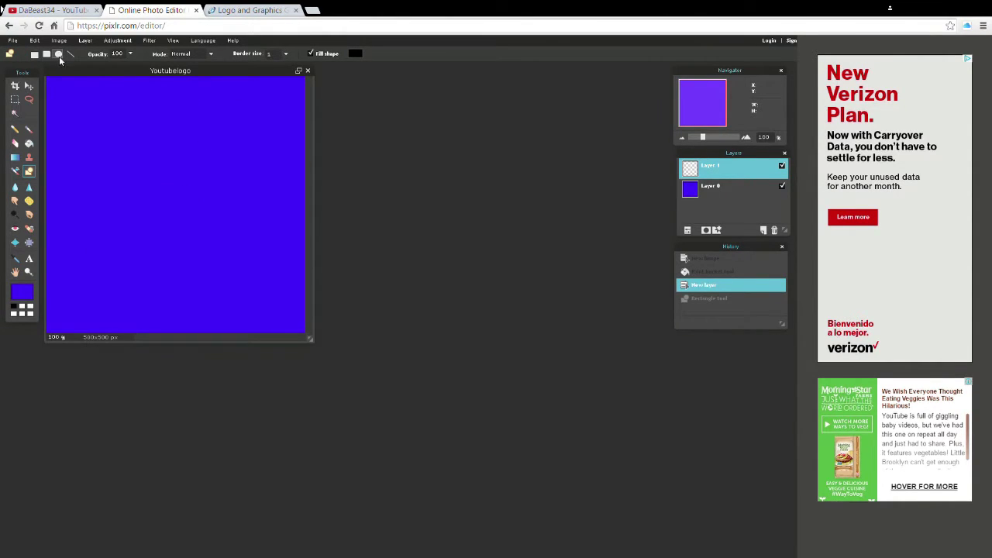
{"action": "left_click", "coordinate": [356, 54]}
{"action": "left_click", "coordinate": [338, 233]}
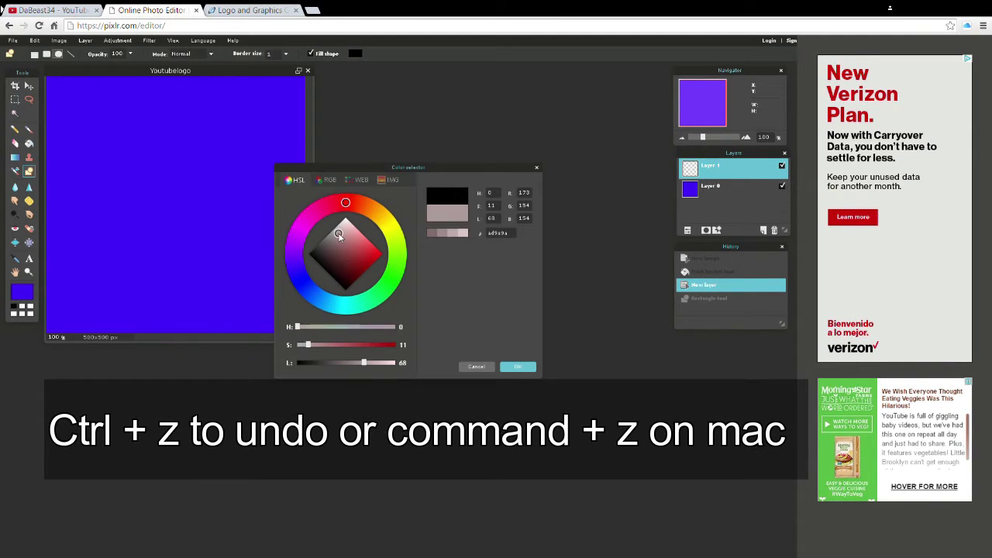
{"action": "left_click_drag", "start_coordinate": [338, 233], "coordinate": [335, 226]}
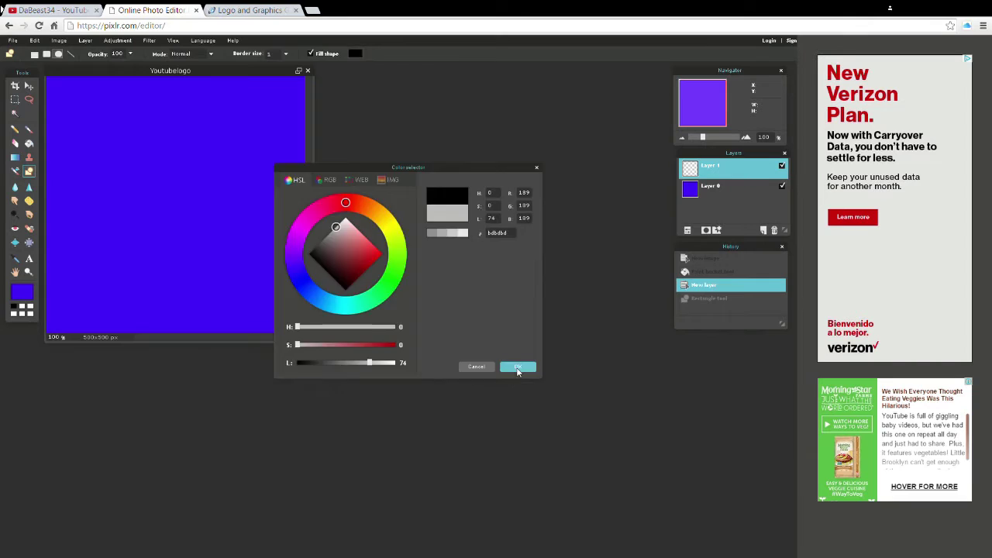
{"action": "left_click", "coordinate": [518, 369]}
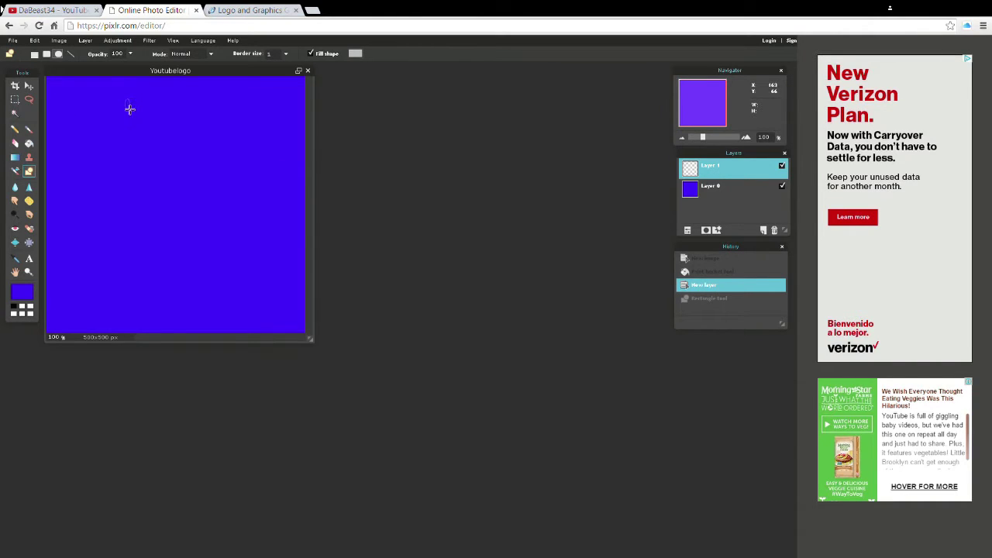
- Draw a grey ellipse on Layer 1 and move it toward the canvas centre
{"action": "left_click_drag", "start_coordinate": [130, 108], "coordinate": [303, 288]}
{"action": "left_click", "coordinate": [28, 86]}
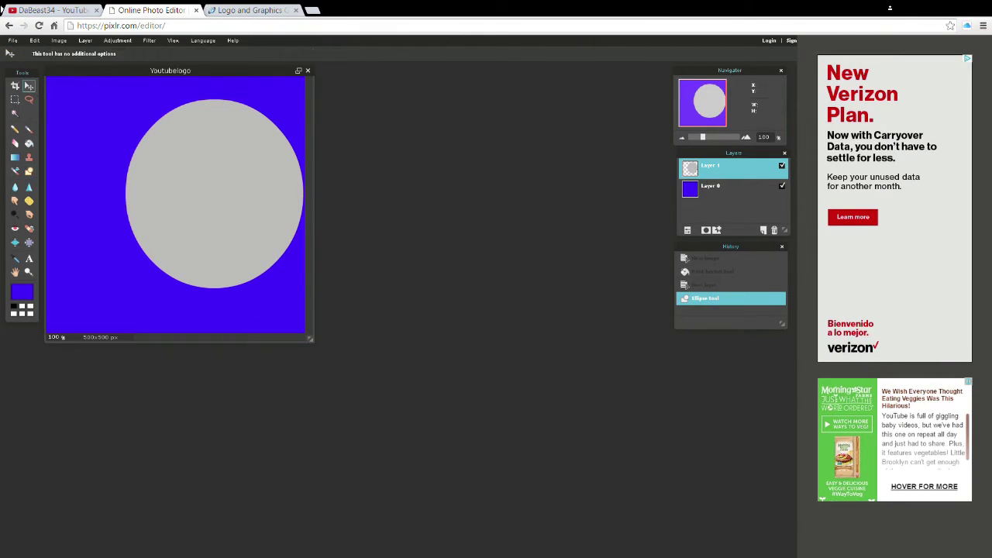
{"action": "left_click_drag", "start_coordinate": [200, 167], "coordinate": [166, 175]}
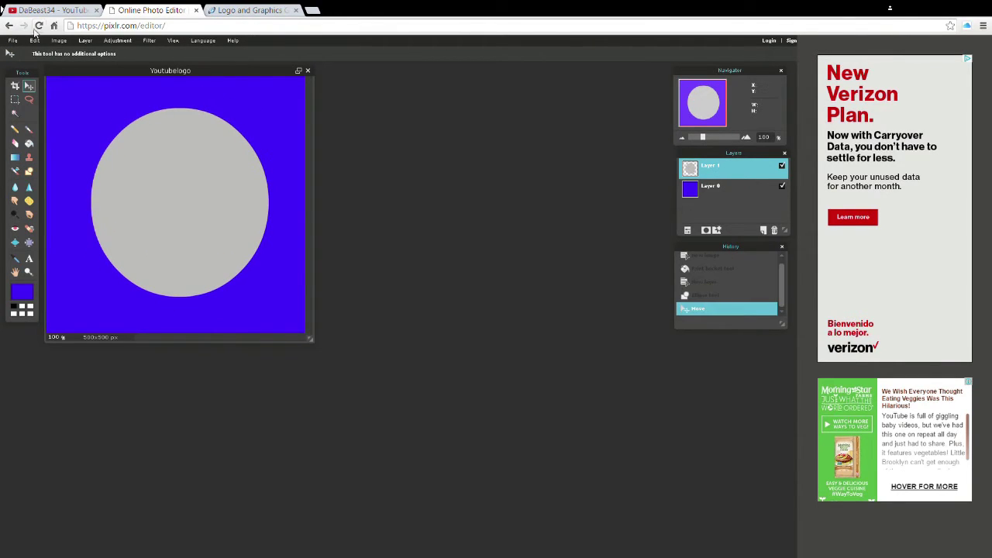
- Enlarge the grey circle with Free transform until it nearly fills the canvas
{"action": "left_click", "coordinate": [34, 41]}
{"action": "left_click", "coordinate": [93, 121]}
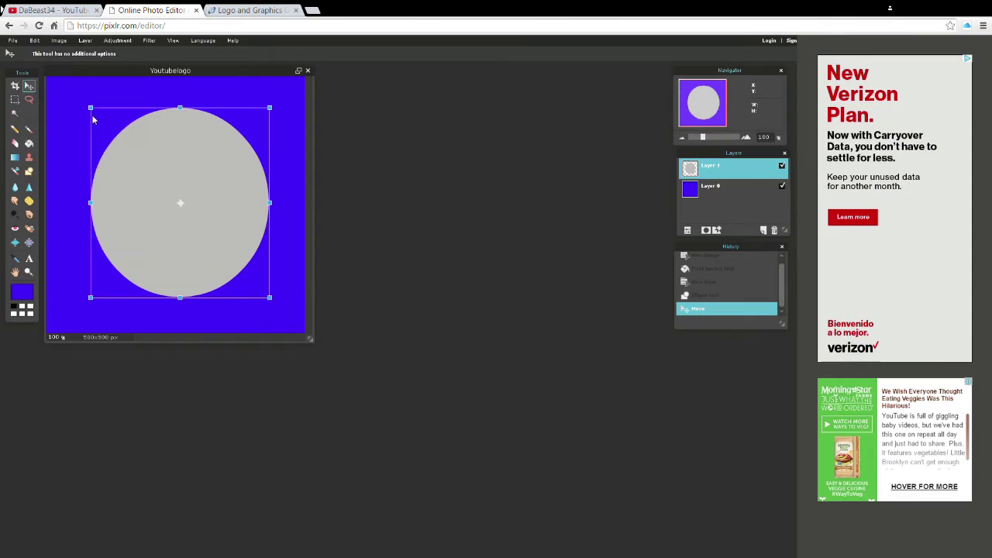
{"action": "left_click_drag", "start_coordinate": [90, 107], "coordinate": [54, 75]}
{"action": "left_click_drag", "start_coordinate": [226, 155], "coordinate": [224, 154]}
{"action": "left_click", "coordinate": [424, 203]}
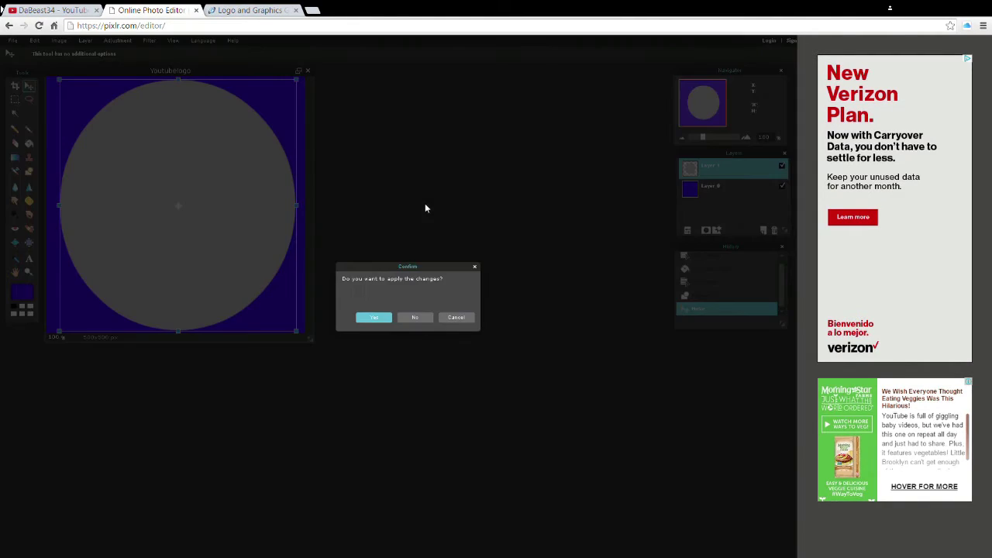
{"action": "left_click", "coordinate": [379, 318]}
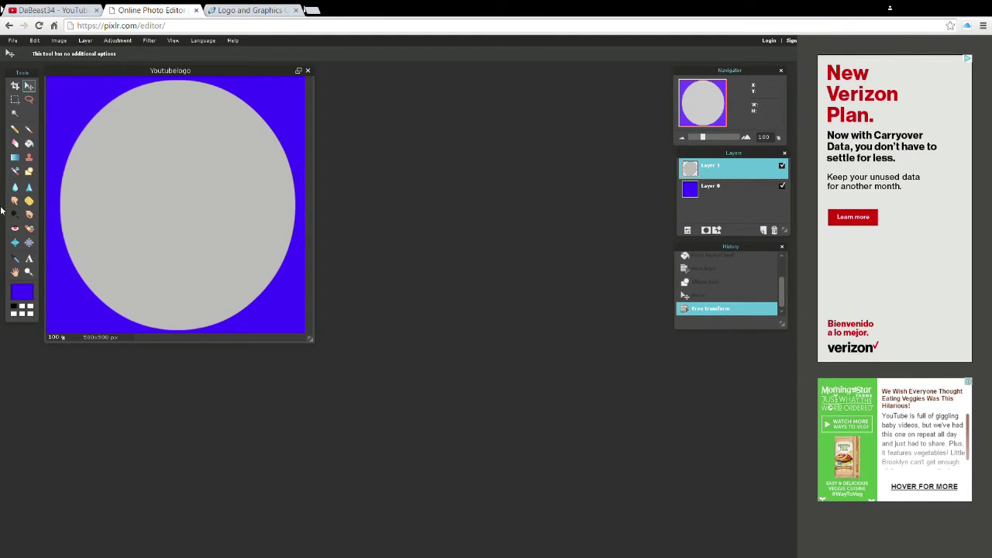
- Add an Inner glow layer style to the circle layer
{"action": "left_click", "coordinate": [717, 231]}
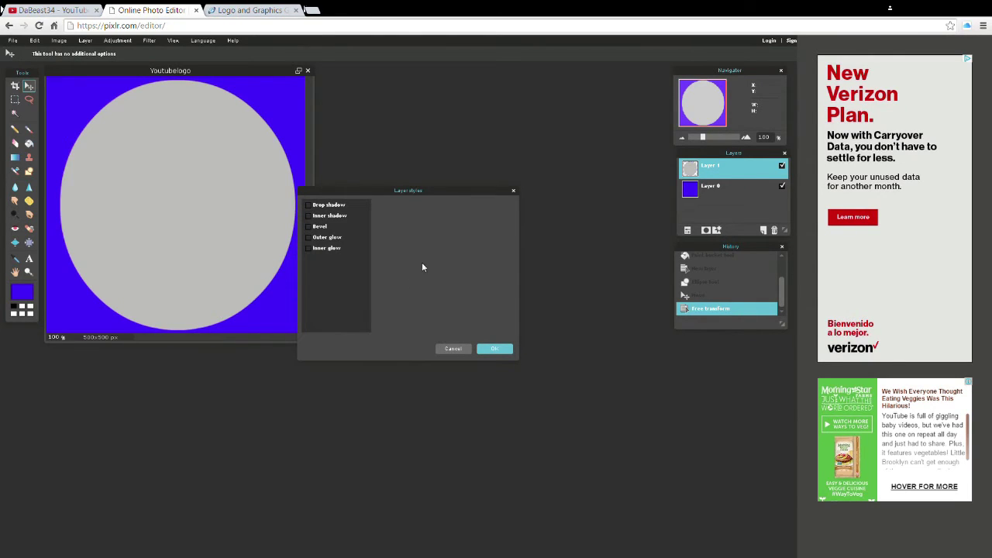
{"action": "left_click", "coordinate": [308, 248]}
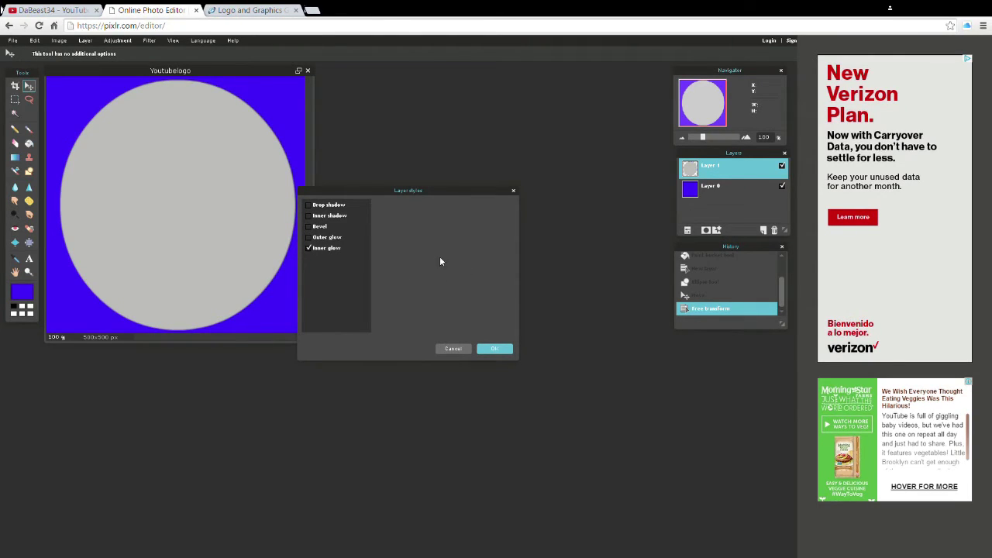
{"action": "left_click", "coordinate": [507, 352]}
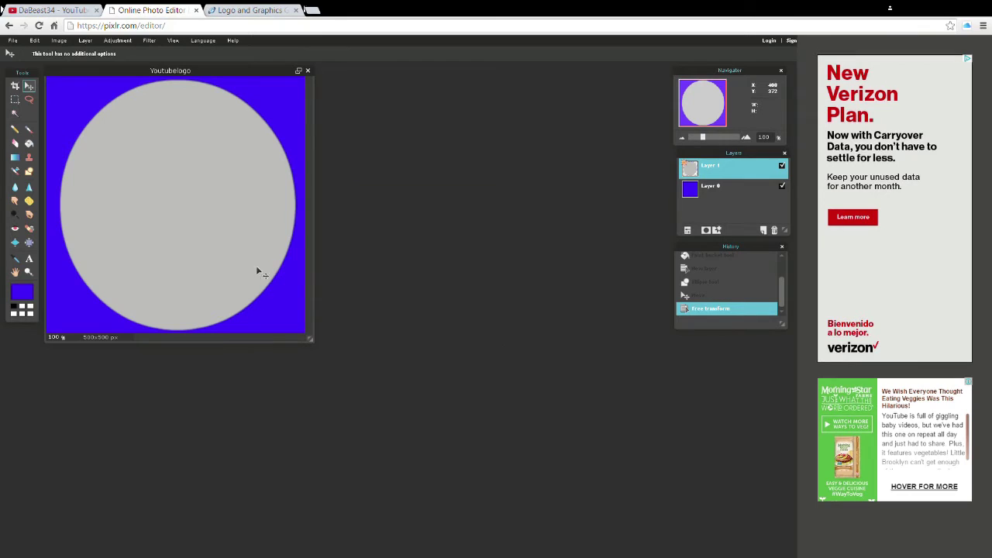
- Set the inner glow size to 25 and its colour to bright green #11ff00
{"action": "left_click", "coordinate": [716, 231]}
{"action": "left_click", "coordinate": [333, 248]}
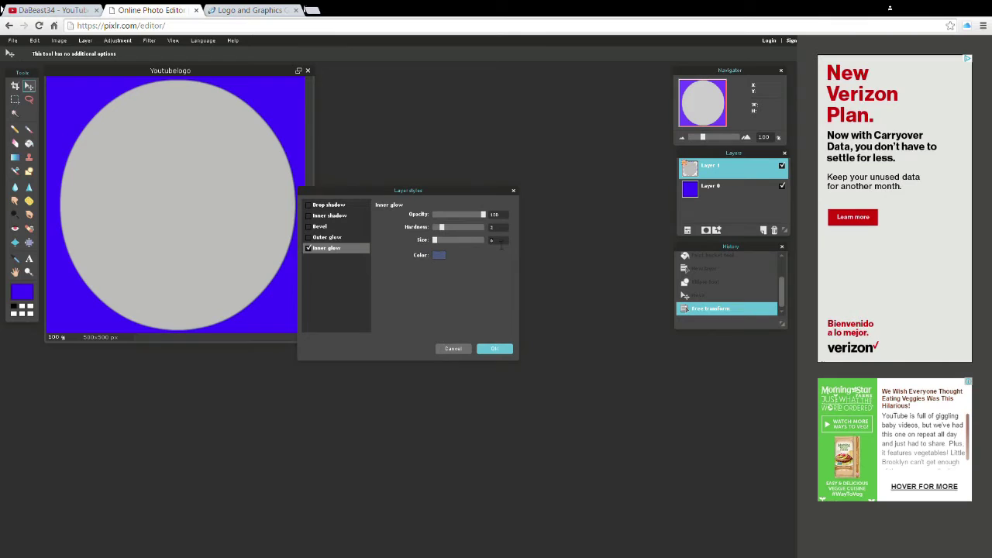
{"action": "type", "text": "25"}
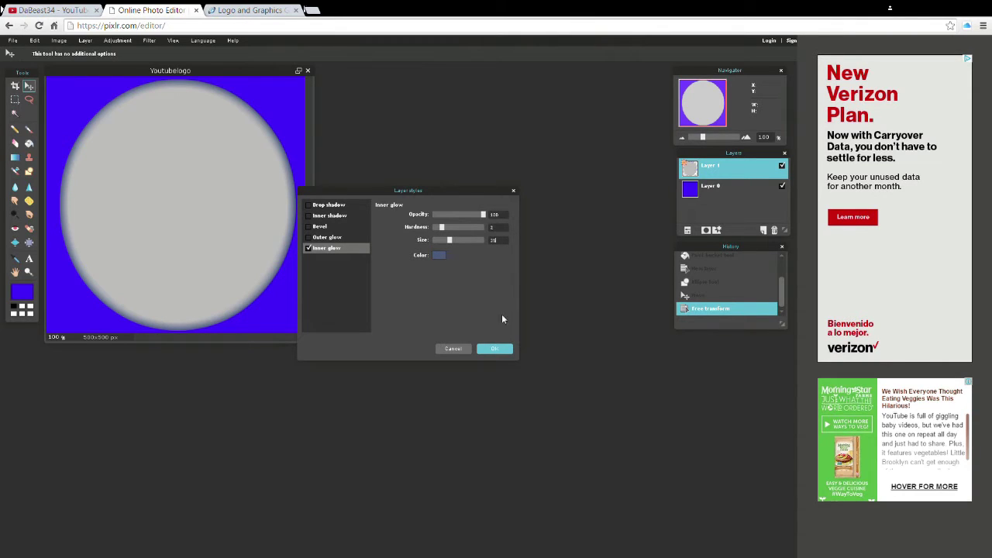
{"action": "left_click", "coordinate": [438, 255]}
{"action": "left_click", "coordinate": [393, 277]}
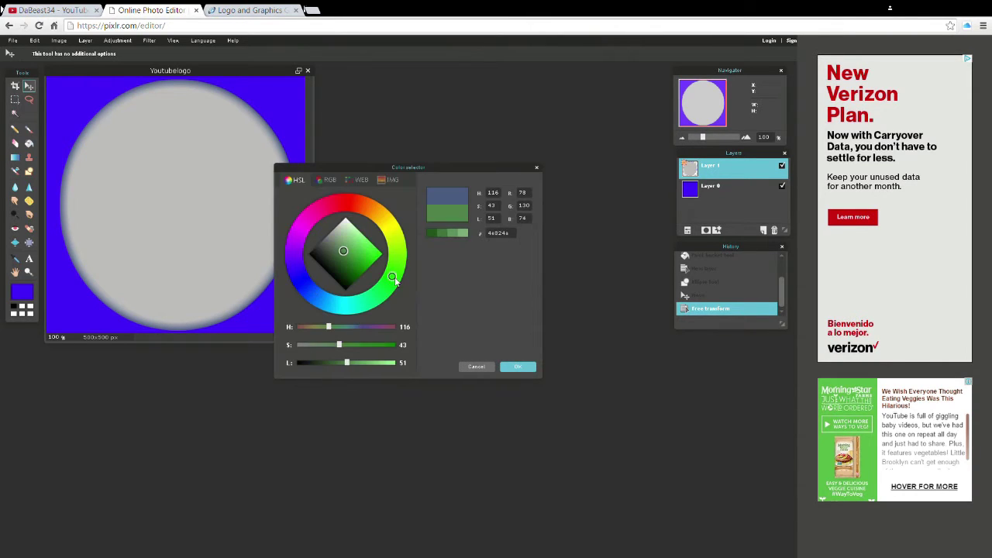
{"action": "left_click", "coordinate": [365, 253]}
{"action": "left_click", "coordinate": [381, 254]}
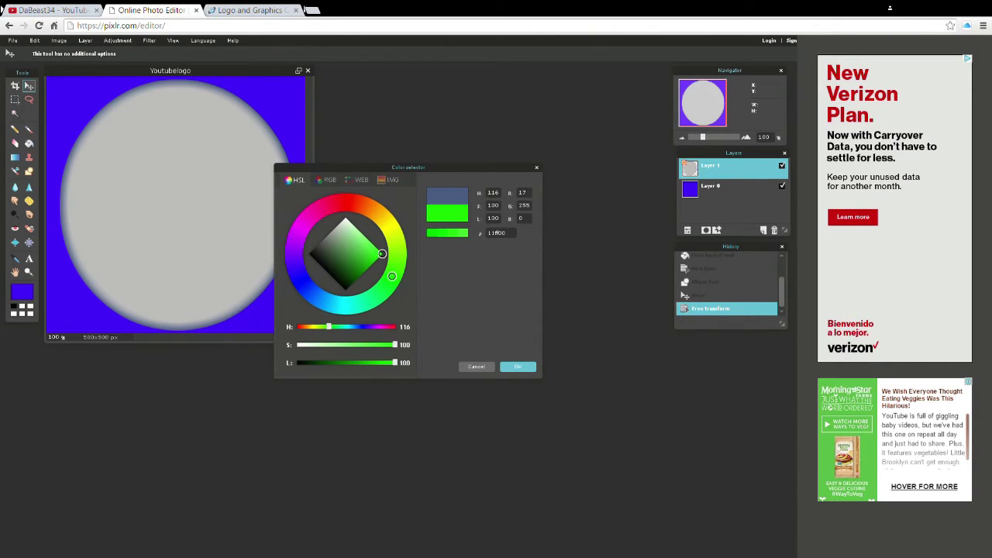
{"action": "left_click", "coordinate": [518, 369]}
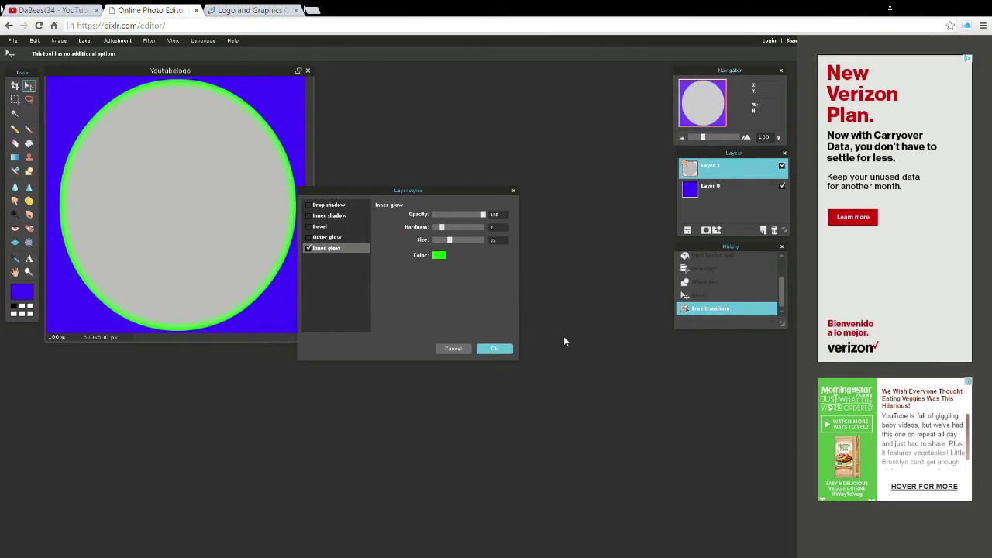
{"action": "left_click", "coordinate": [492, 350]}
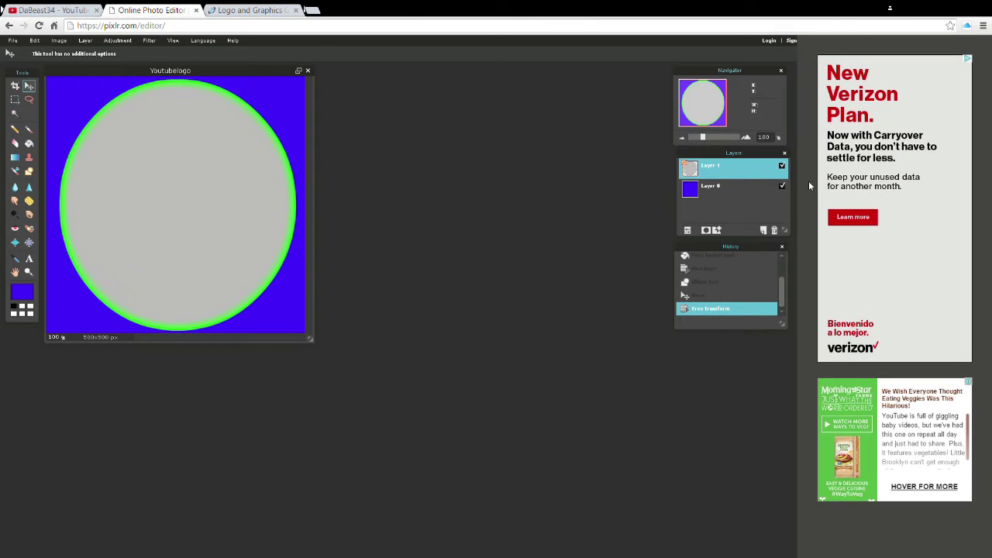
- Duplicate the glowing circle layer and shrink the copy slightly with Free transform
{"action": "key", "text": "ctrl+j"}
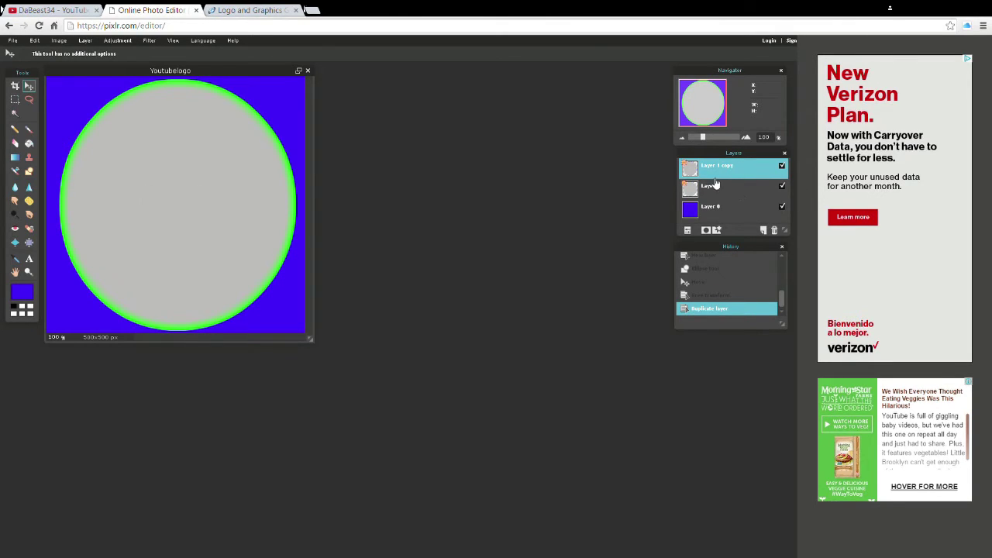
{"action": "left_click", "coordinate": [35, 41]}
{"action": "left_click", "coordinate": [55, 118]}
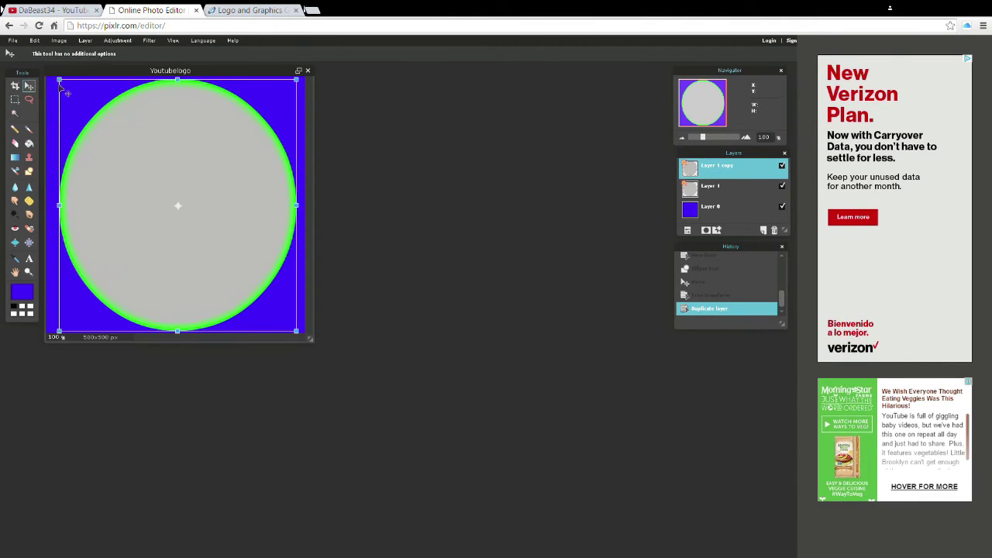
{"action": "left_click_drag", "start_coordinate": [58, 79], "coordinate": [63, 82]}
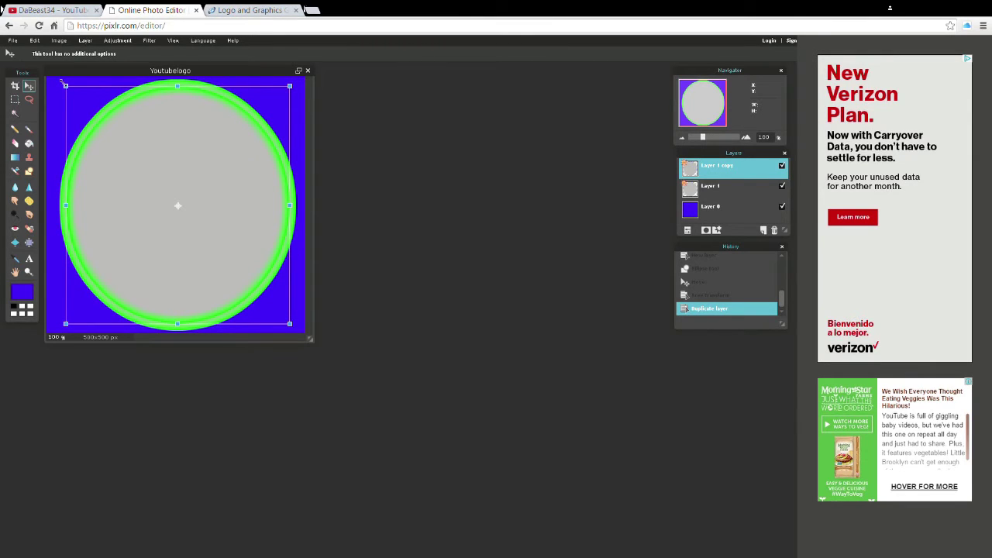
{"action": "left_click", "coordinate": [545, 265]}
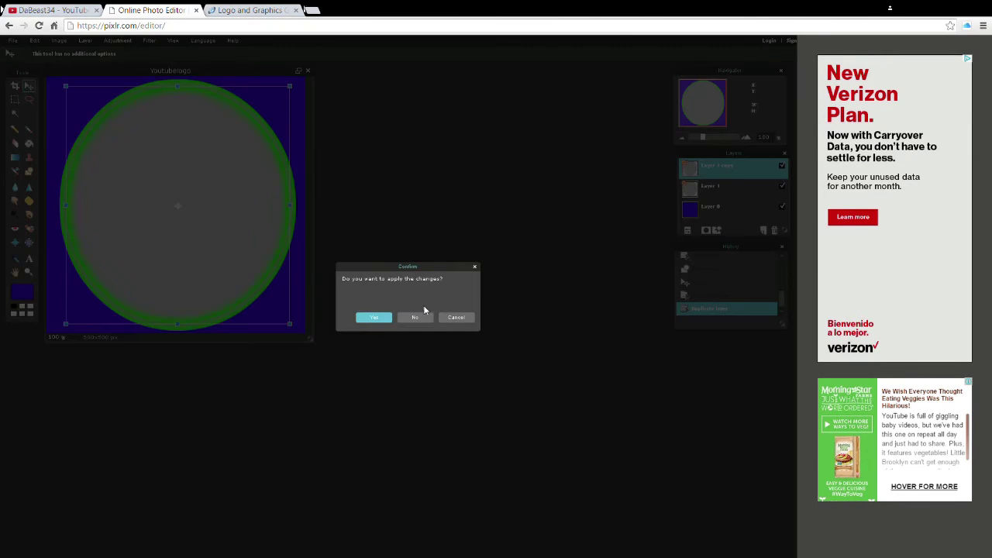
{"action": "left_click", "coordinate": [372, 318]}
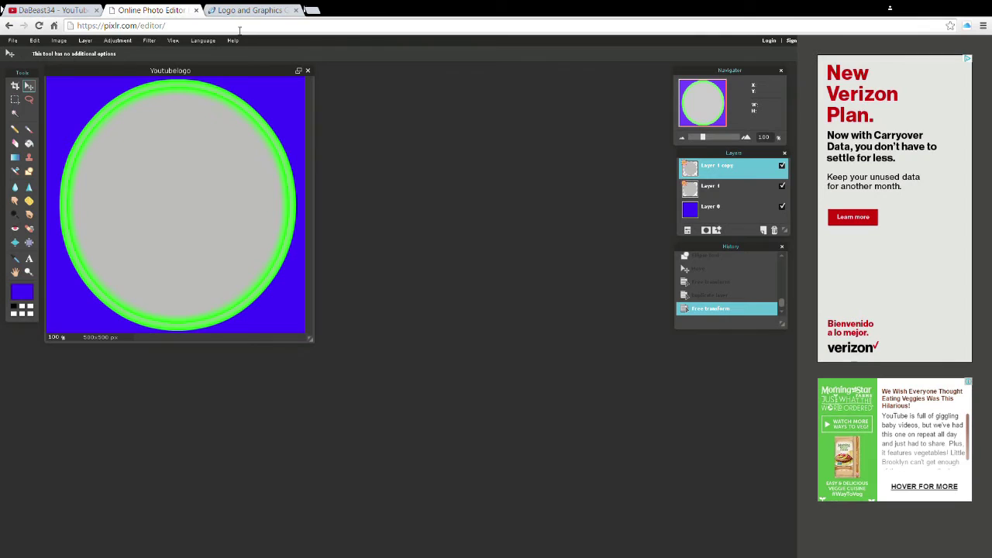
- In CoolText, pick the Particle logo style
{"action": "left_click", "coordinate": [256, 10]}
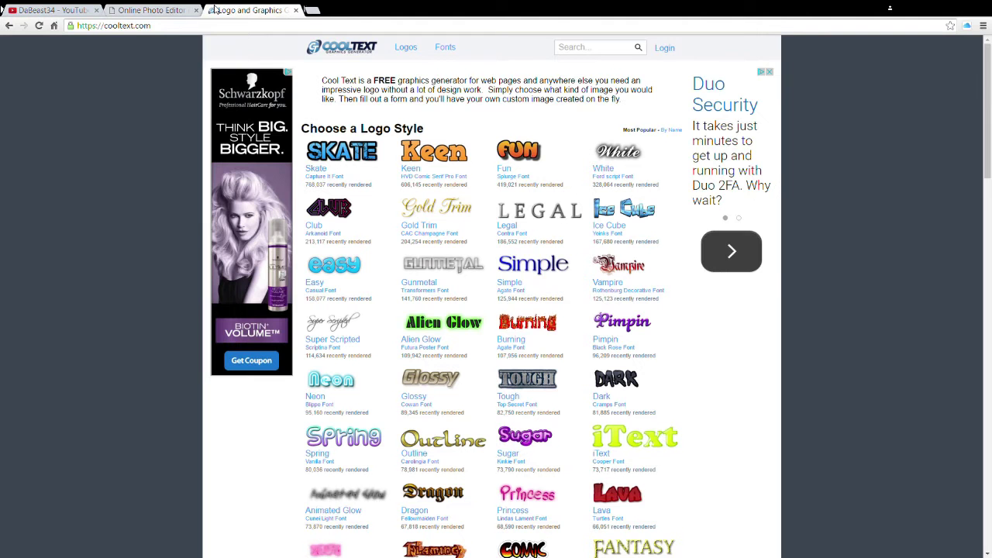
{"action": "scroll", "coordinate": [608, 349], "scroll_direction": "down", "scroll_amount": 3}
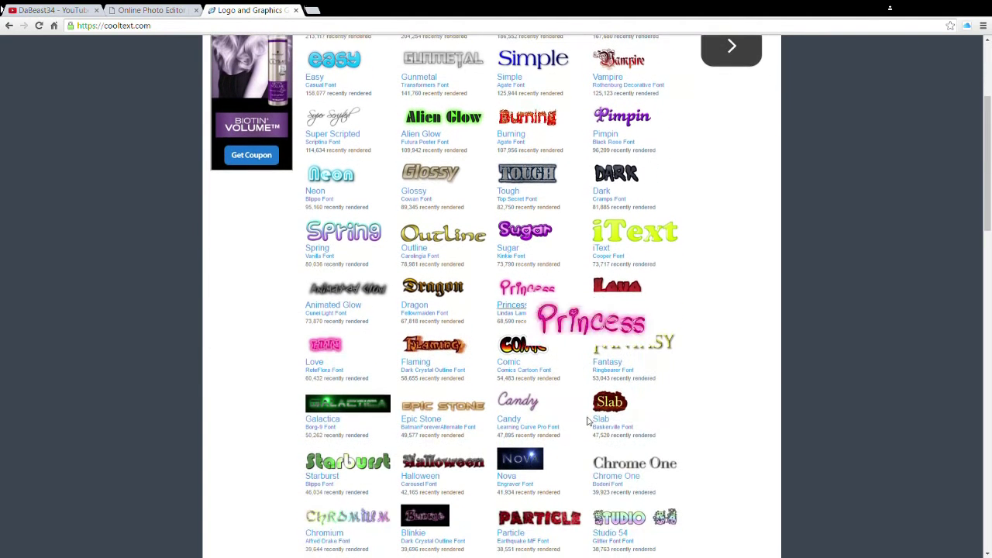
{"action": "scroll", "coordinate": [514, 377], "scroll_direction": "down", "scroll_amount": 1}
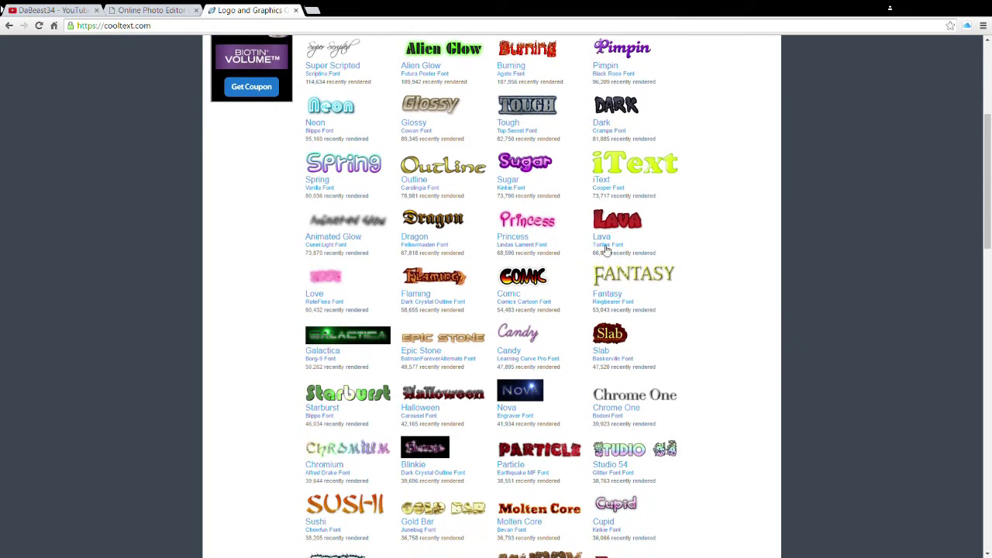
{"action": "scroll", "coordinate": [554, 407], "scroll_direction": "down", "scroll_amount": 1}
{"action": "mouse_move", "coordinate": [577, 391]}
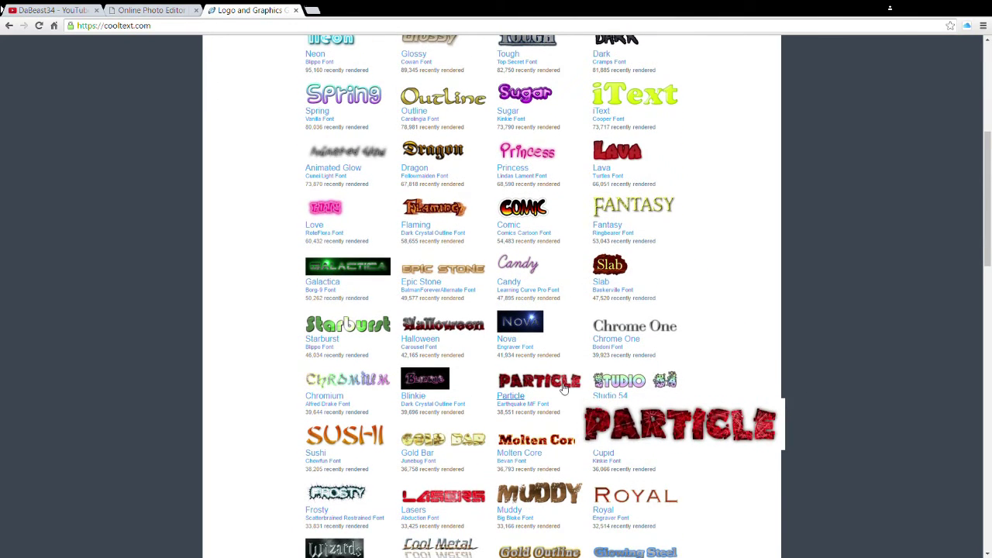
{"action": "left_click", "coordinate": [564, 388]}
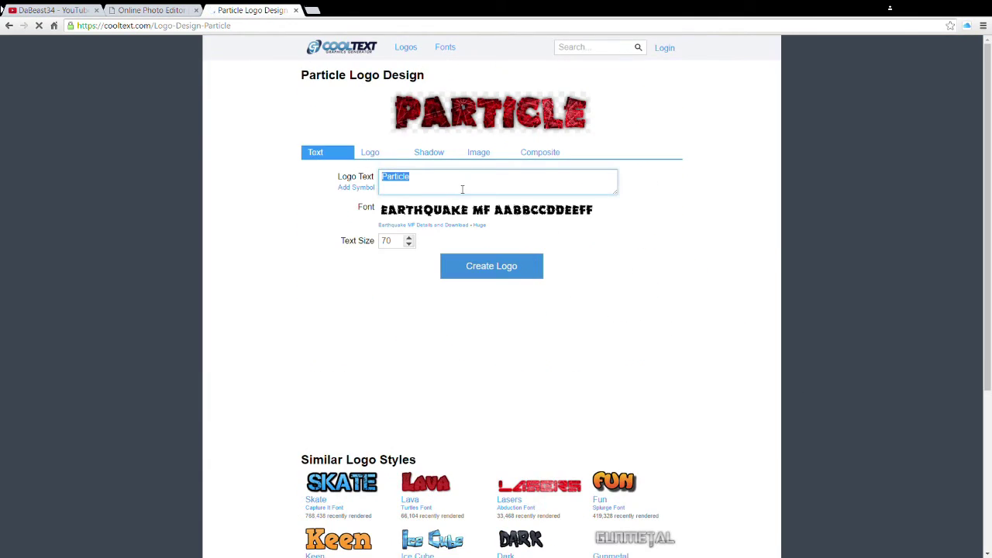
- Set the logo text to D and the text size to 385
{"action": "type", "text": "D"}
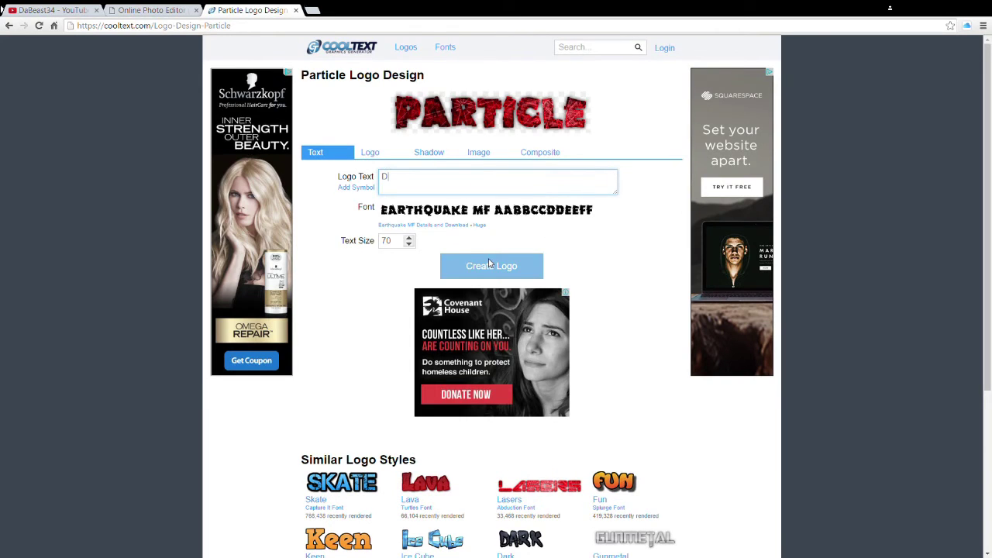
{"action": "left_click", "coordinate": [402, 249]}
{"action": "double_click", "coordinate": [402, 252]}
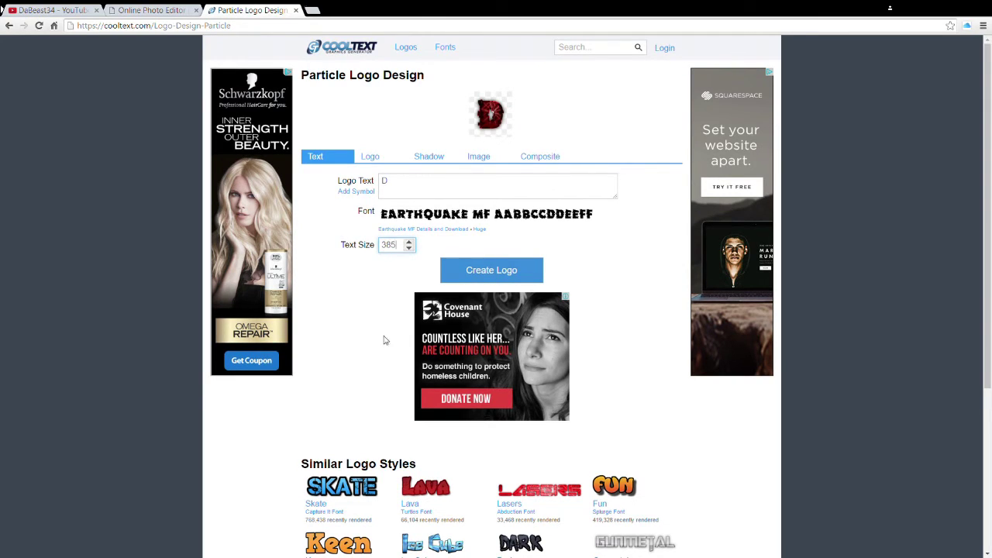
{"action": "type", "text": "385"}
{"action": "left_click", "coordinate": [366, 358]}
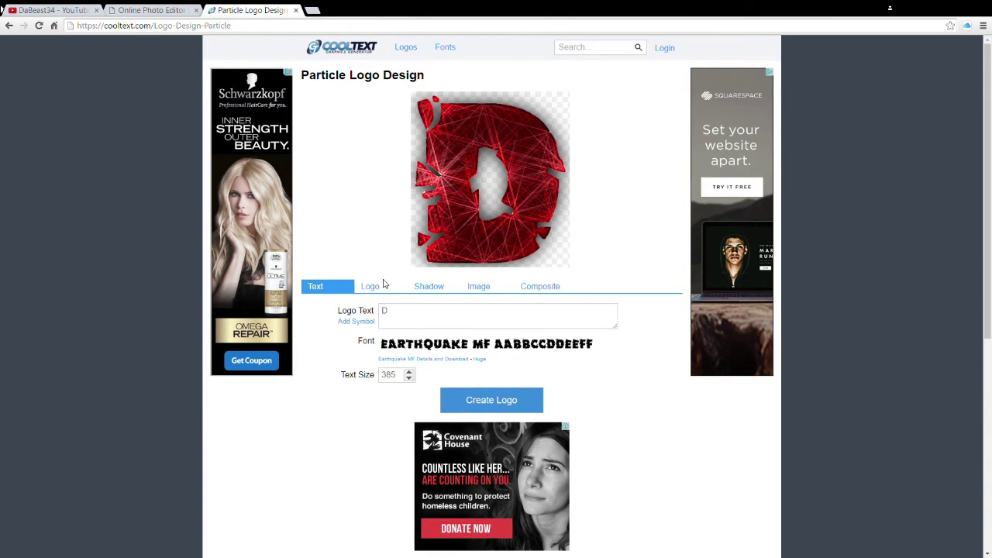
- Set the particle colour to green #00F020 and generate the logo image
{"action": "left_click", "coordinate": [371, 286]}
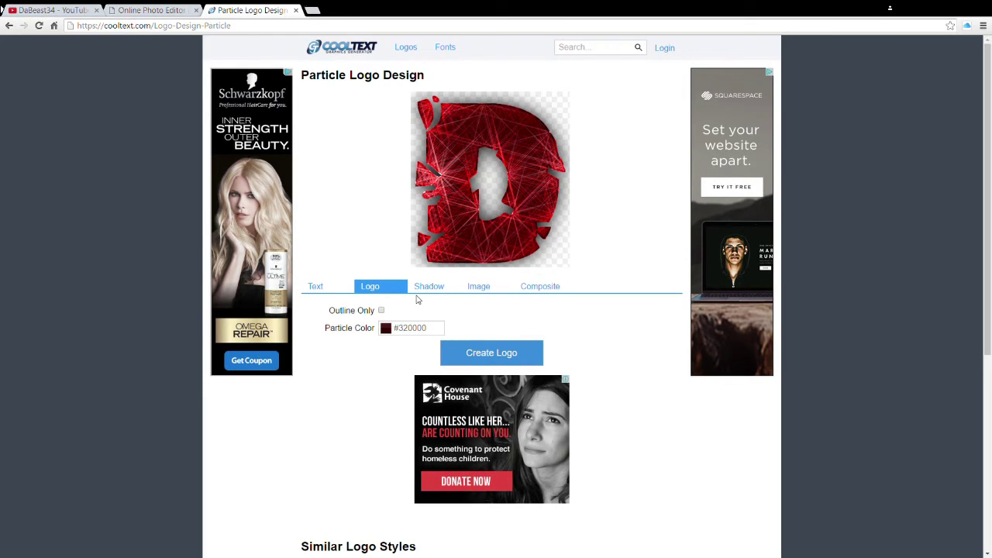
{"action": "left_click", "coordinate": [386, 328]}
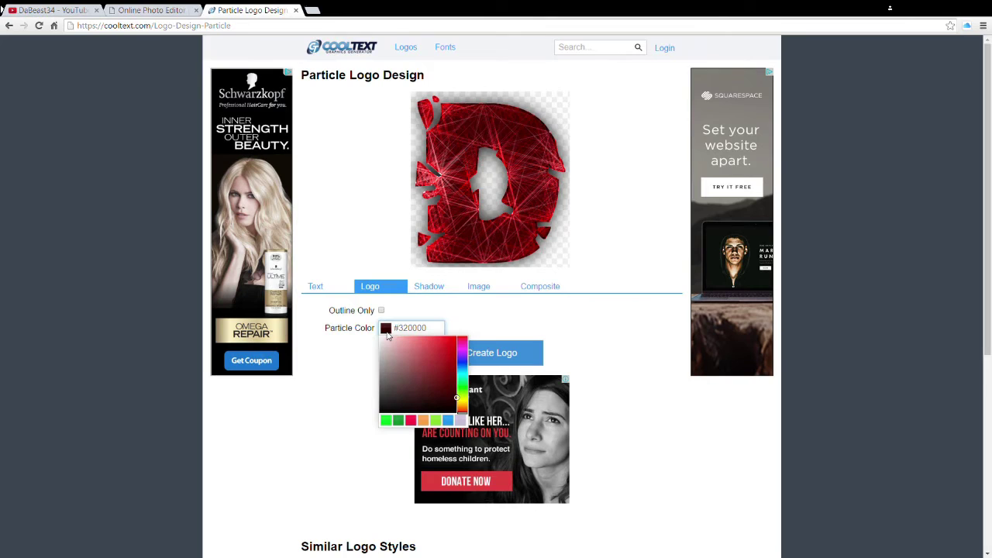
{"action": "mouse_move", "coordinate": [461, 355]}
{"action": "left_mouse_down"}
{"action": "mouse_move", "coordinate": [453, 336]}
{"action": "mouse_move", "coordinate": [463, 394]}
{"action": "mouse_move", "coordinate": [433, 345]}
{"action": "mouse_move", "coordinate": [456, 336]}
{"action": "left_mouse_up"}
{"action": "left_click", "coordinate": [480, 352]}
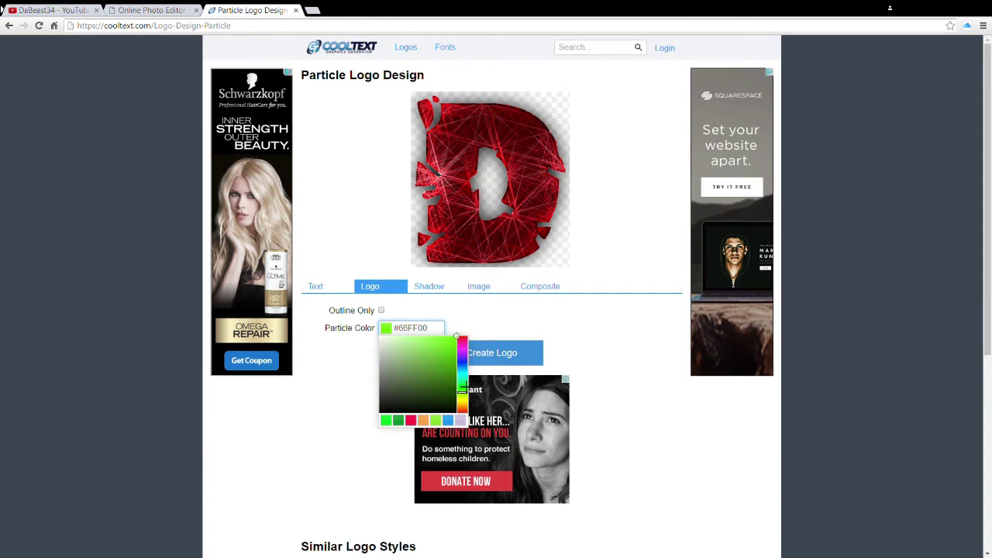
{"action": "left_click", "coordinate": [385, 466]}
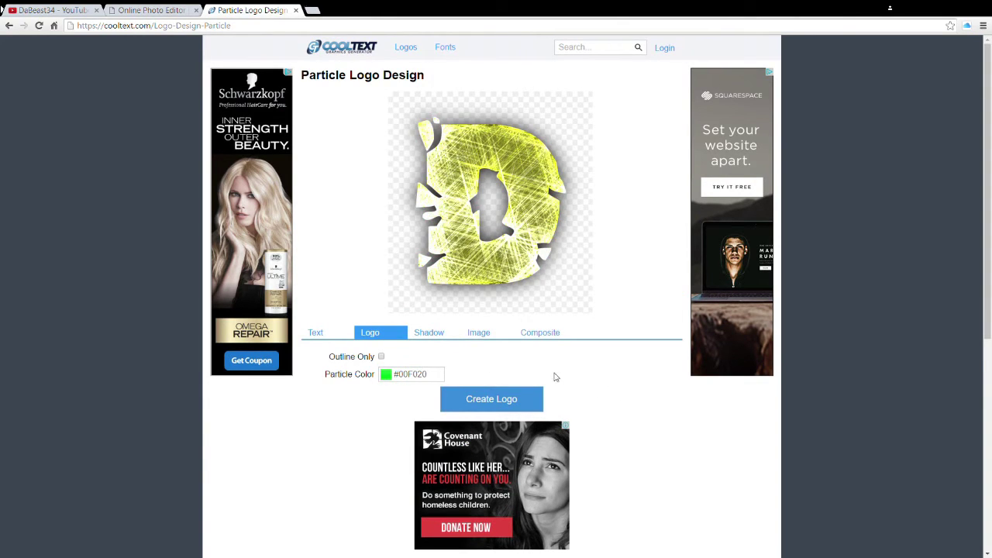
{"action": "left_click", "coordinate": [518, 397]}
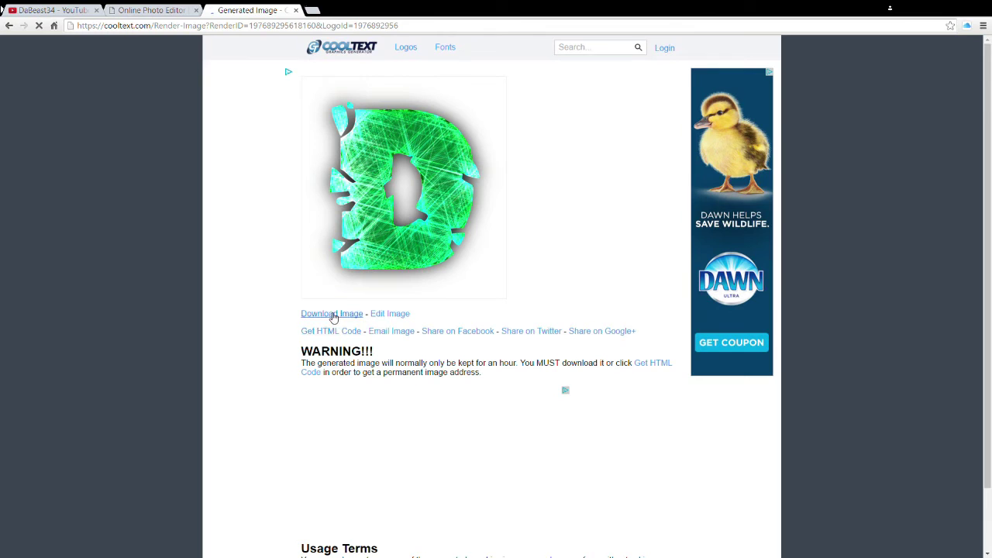
- Download the green CoolText D PNG and open it in Pixlr as a separate 396×402 image
{"action": "left_click", "coordinate": [333, 315]}
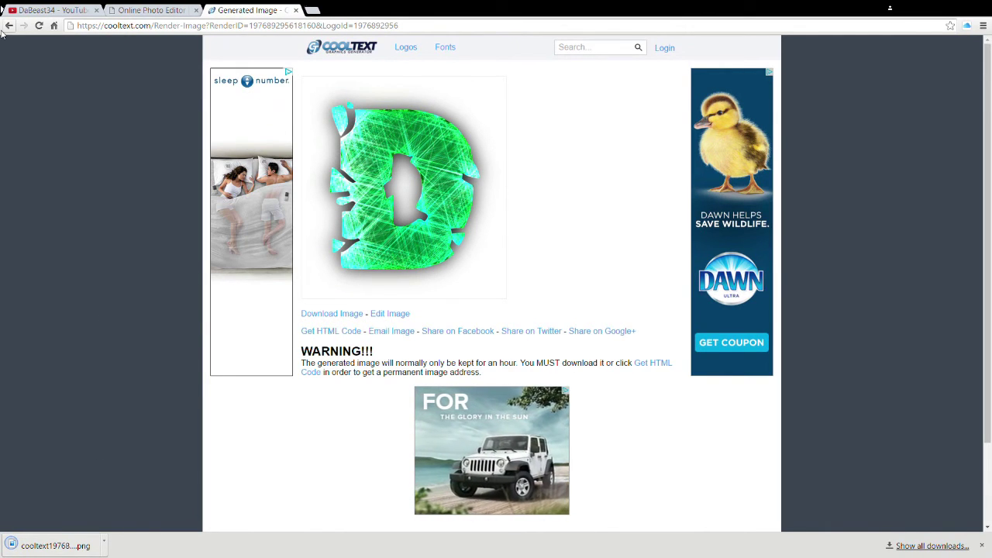
{"action": "left_click", "coordinate": [34, 9]}
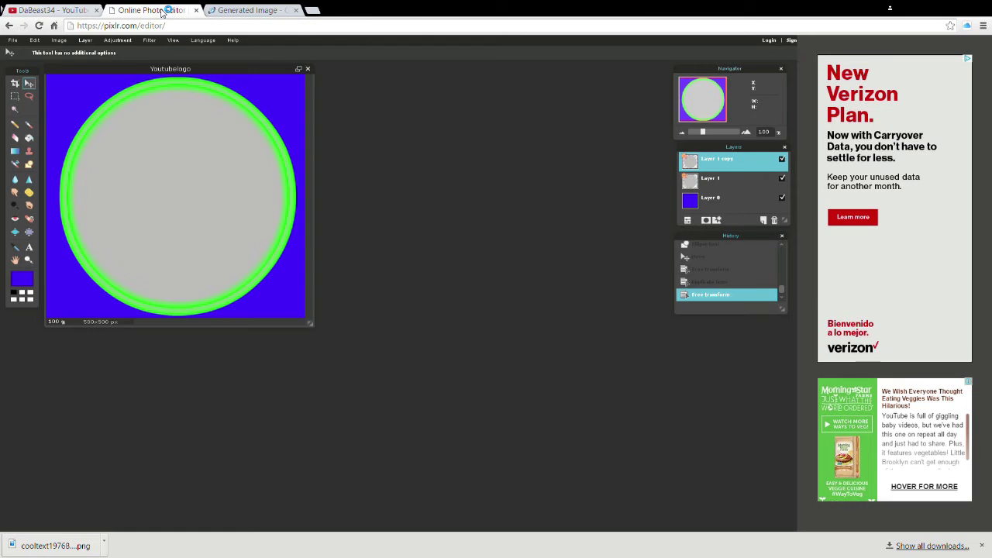
{"action": "left_click", "coordinate": [151, 9]}
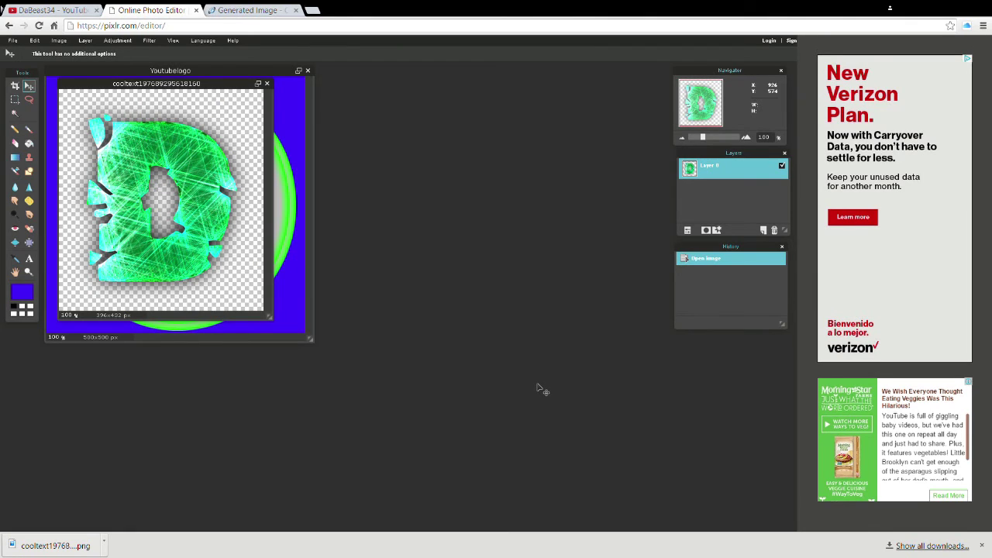
- Copy the whole D image, close it unsaved, and paste it into Youtubelogo as Layer 2
{"action": "key", "text": "ctrl+a"}
{"action": "key", "text": "ctrl+c"}
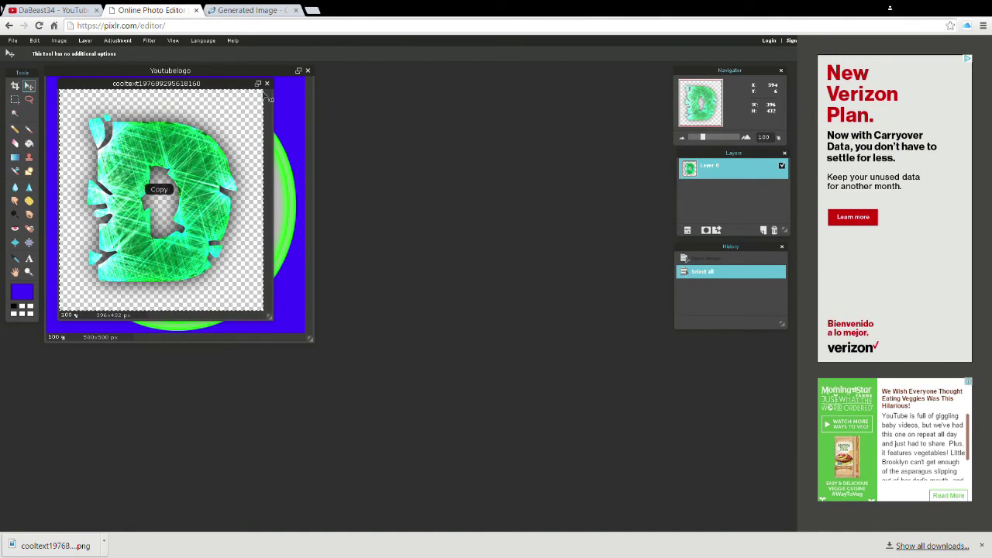
{"action": "left_click", "coordinate": [267, 84]}
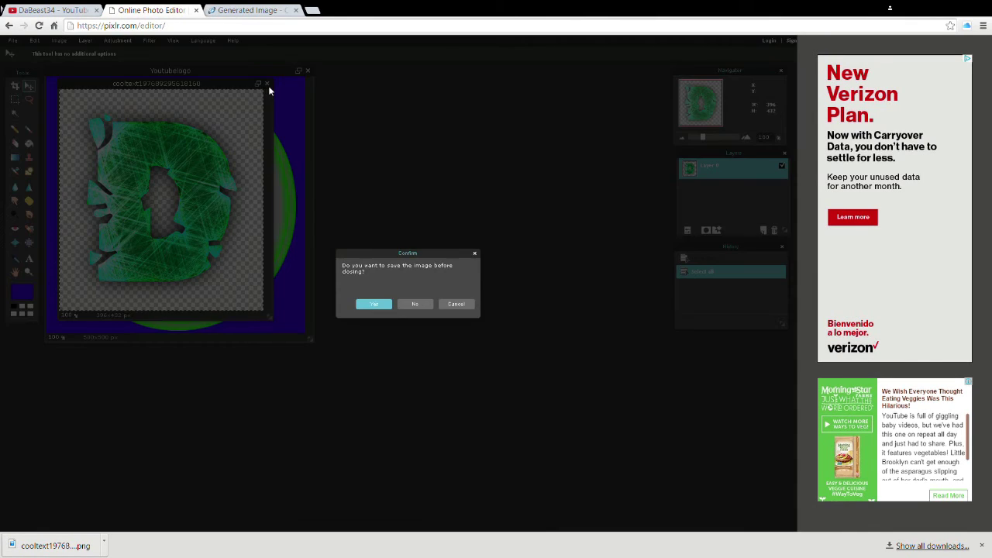
{"action": "left_click", "coordinate": [416, 302]}
{"action": "key", "text": "ctrl+v"}
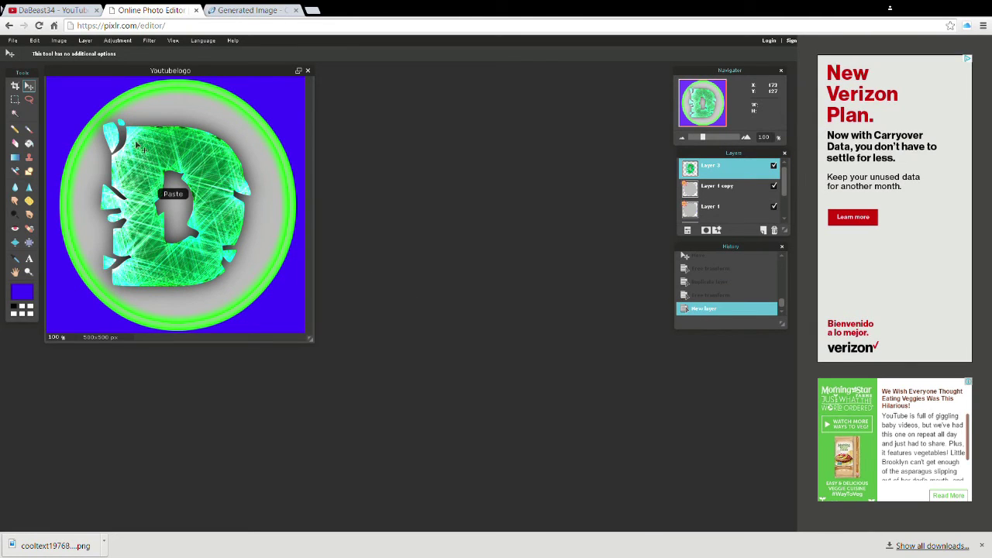
{"action": "left_click_drag", "start_coordinate": [146, 152], "coordinate": [154, 148]}
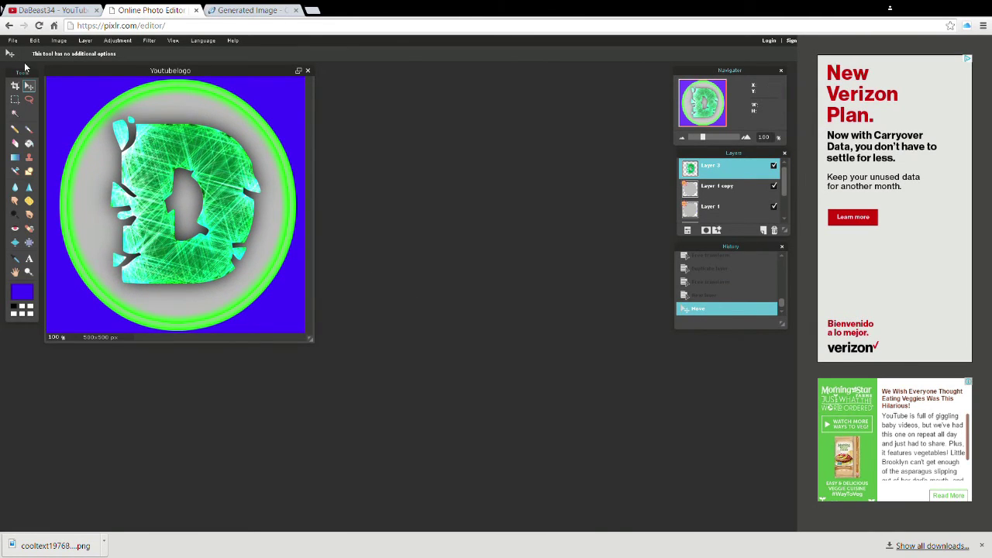
- Free-transform the D layer so it fills the gray circle inside the green rings
{"action": "left_click", "coordinate": [35, 41]}
{"action": "left_click", "coordinate": [57, 116]}
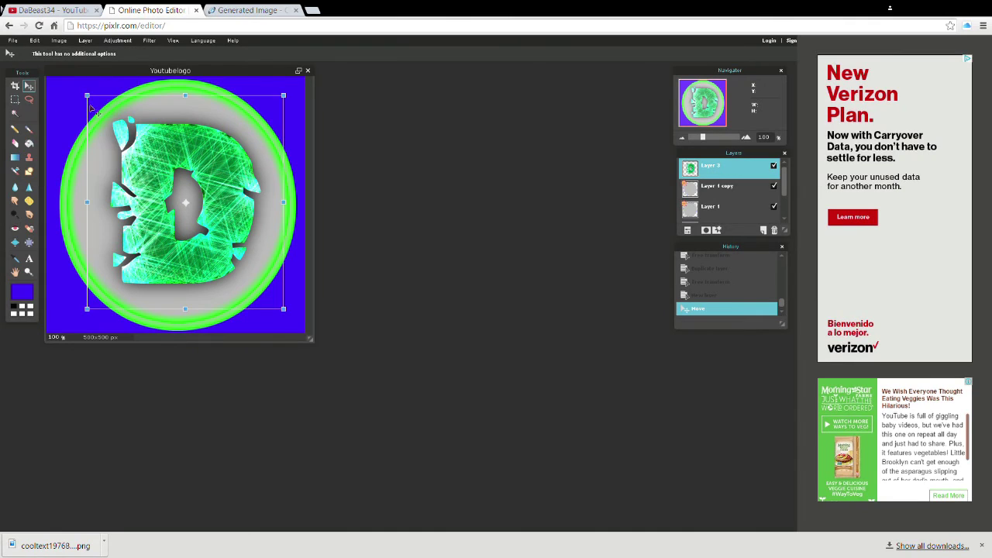
{"action": "left_click_drag", "start_coordinate": [86, 201], "coordinate": [99, 202]}
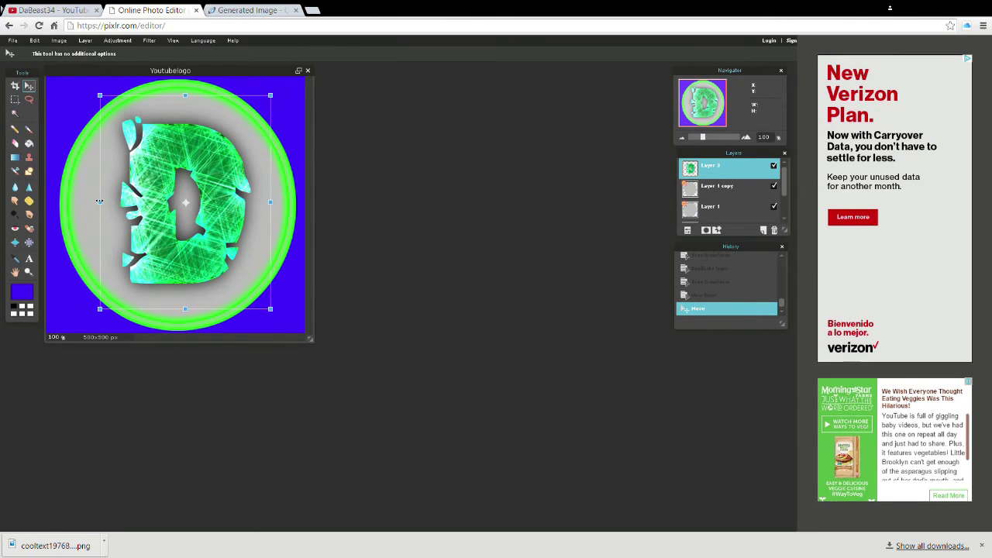
{"action": "left_click_drag", "start_coordinate": [191, 175], "coordinate": [192, 161]}
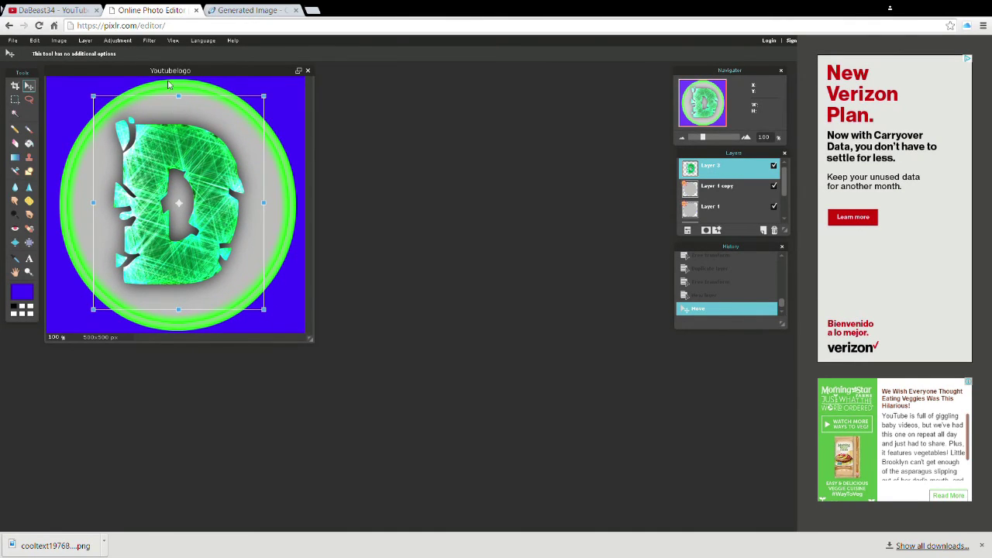
{"action": "left_click_drag", "start_coordinate": [178, 93], "coordinate": [179, 85]}
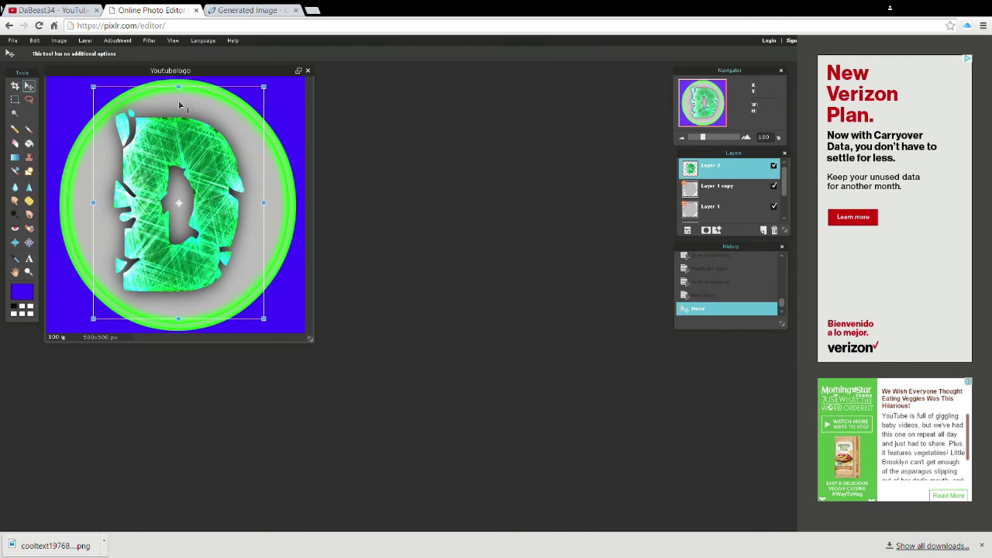
{"action": "left_click_drag", "start_coordinate": [179, 319], "coordinate": [179, 316]}
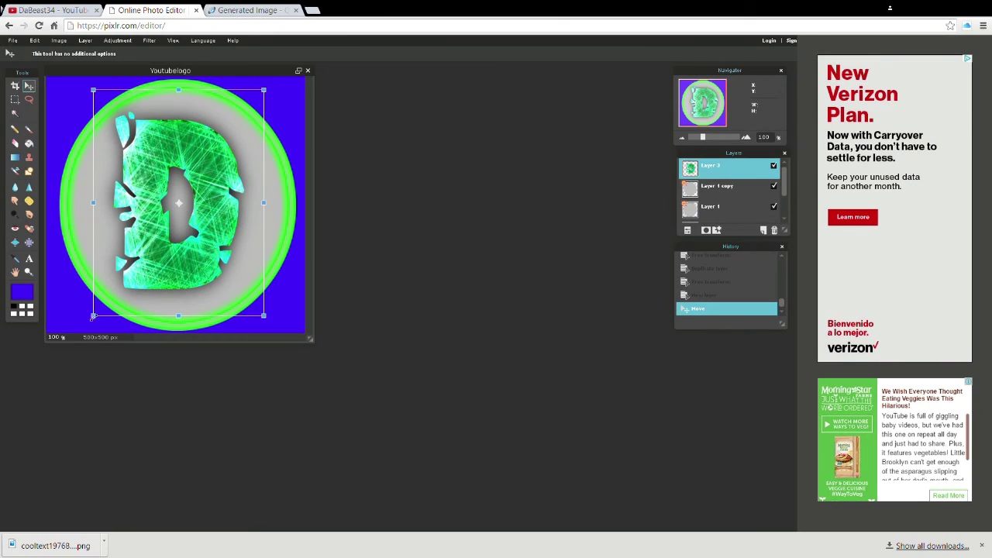
{"action": "left_click_drag", "start_coordinate": [92, 316], "coordinate": [118, 295]}
{"action": "key", "text": "ctrl+z"}
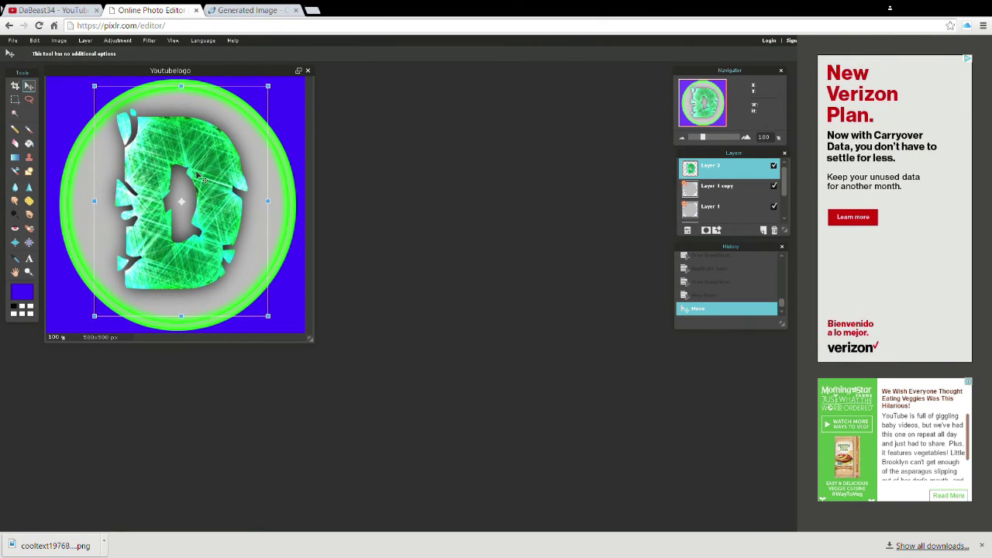
{"action": "left_click", "coordinate": [545, 259]}
- Apply the resized D and save the Youtubelogo image as a JPEG
{"action": "left_click", "coordinate": [375, 305]}
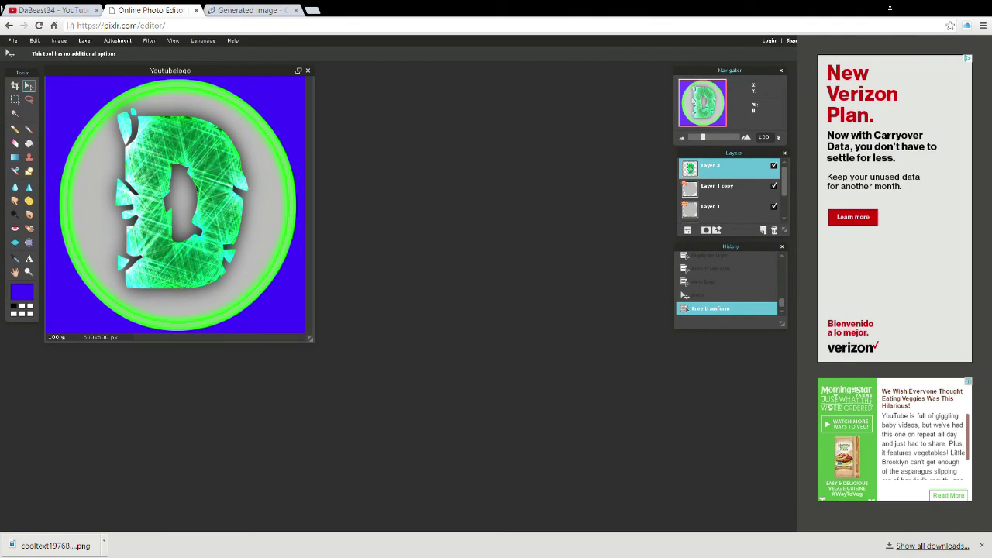
{"action": "left_click", "coordinate": [12, 41]}
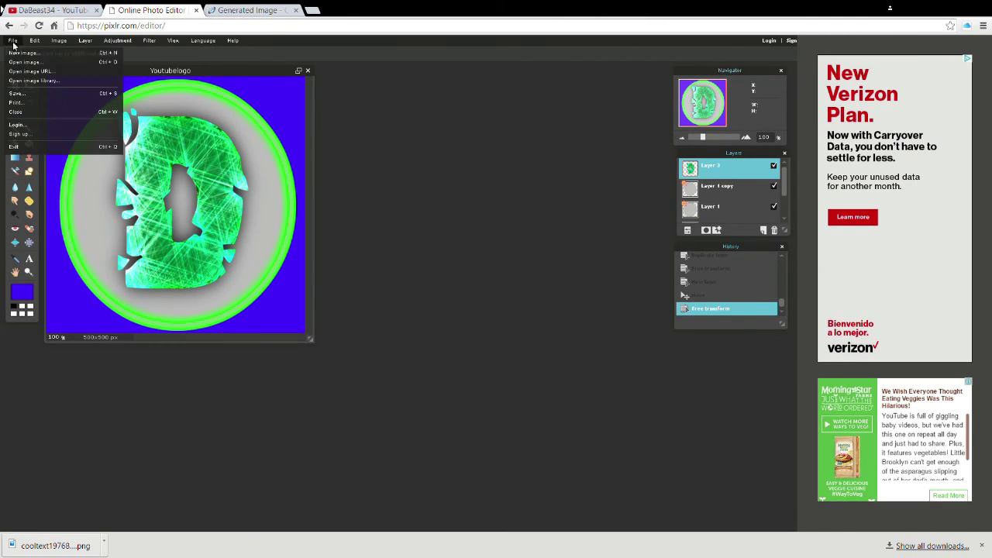
{"action": "left_click", "coordinate": [64, 99]}
{"action": "left_click", "coordinate": [550, 363]}
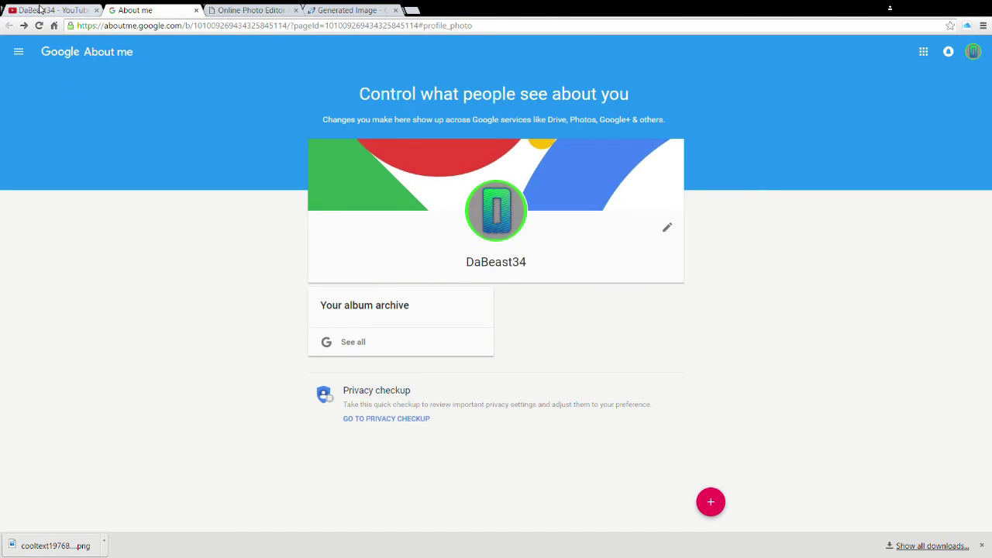
- Edit the channel icon, pick the new green D on blue logo, and confirm the crop
{"action": "left_click", "coordinate": [46, 10]}
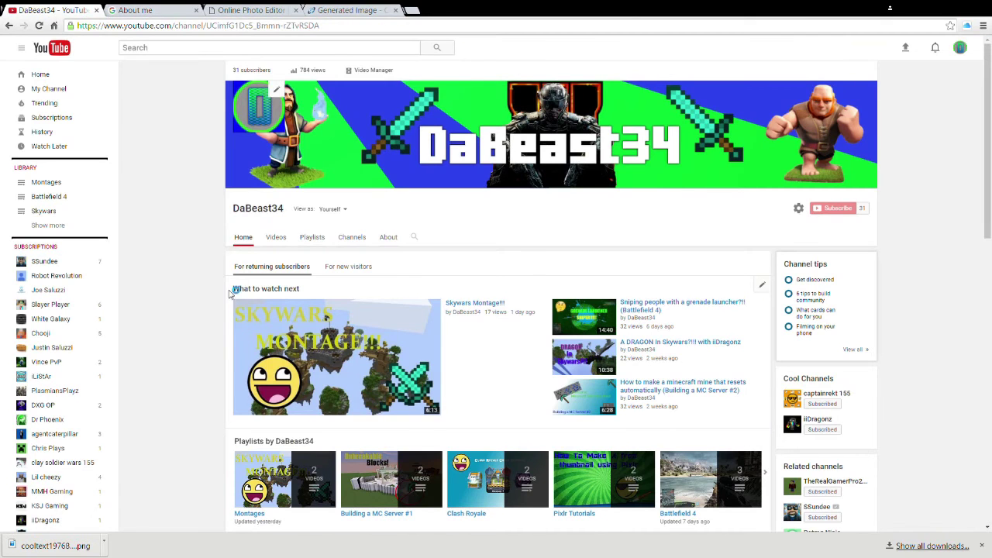
{"action": "left_click", "coordinate": [277, 93]}
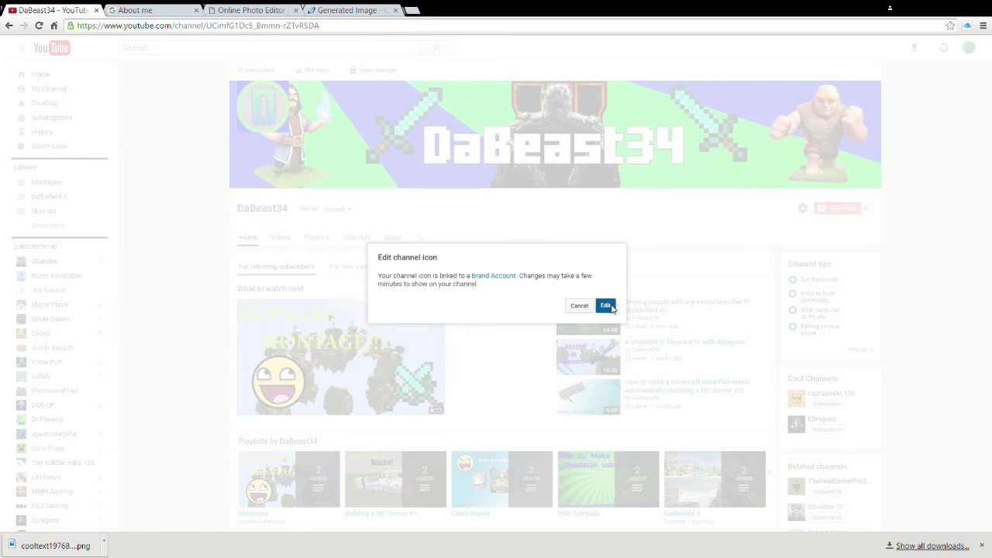
{"action": "left_click", "coordinate": [604, 306]}
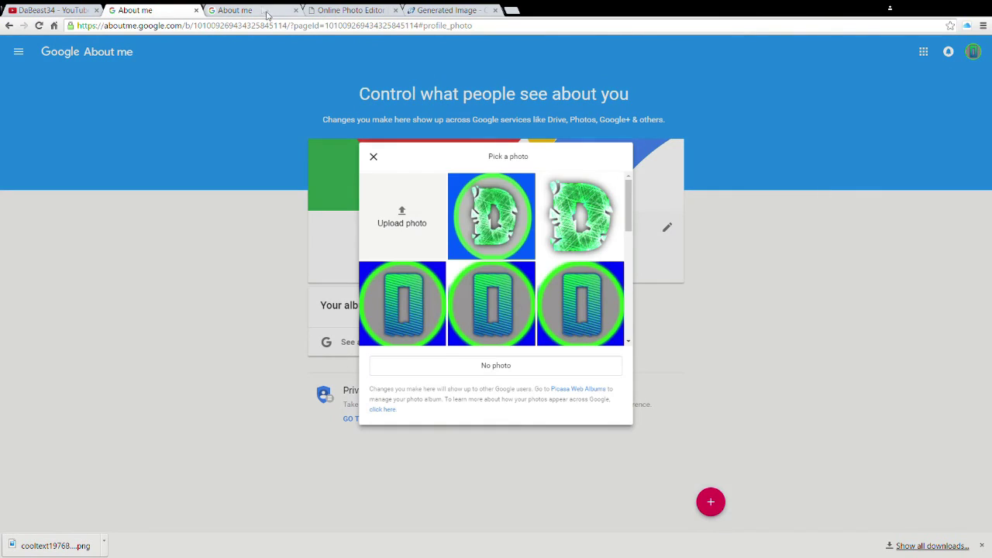
{"action": "left_click", "coordinate": [295, 10]}
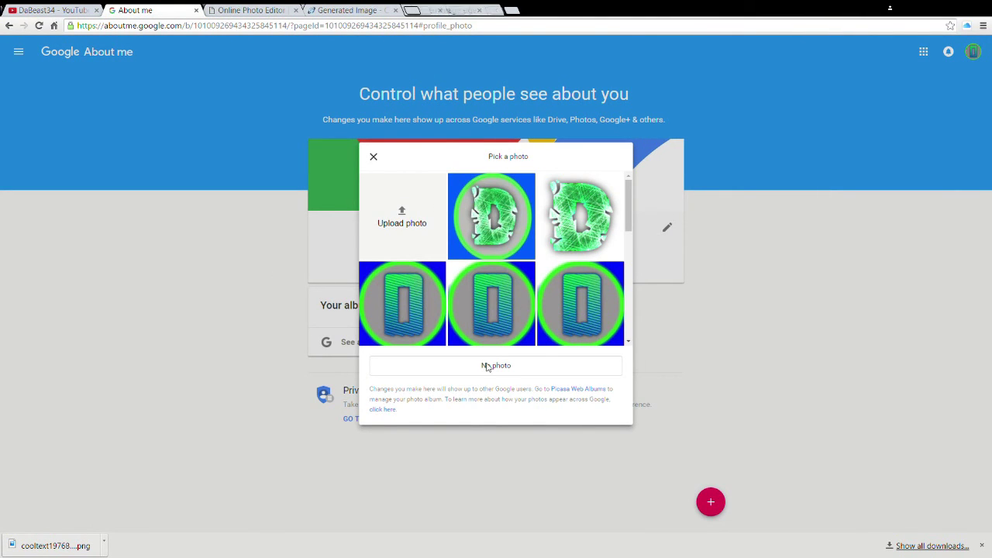
{"action": "left_click", "coordinate": [524, 363]}
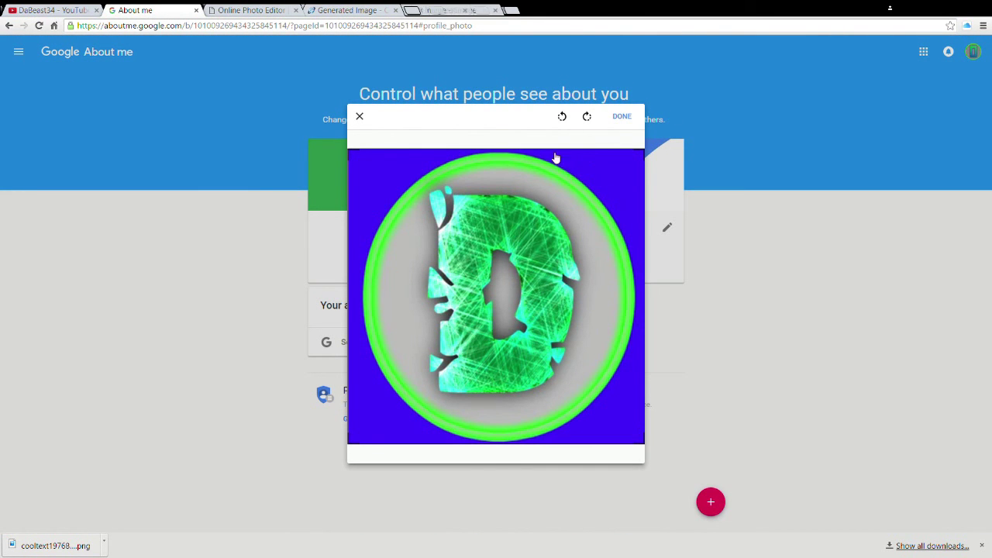
{"action": "left_click", "coordinate": [623, 117]}
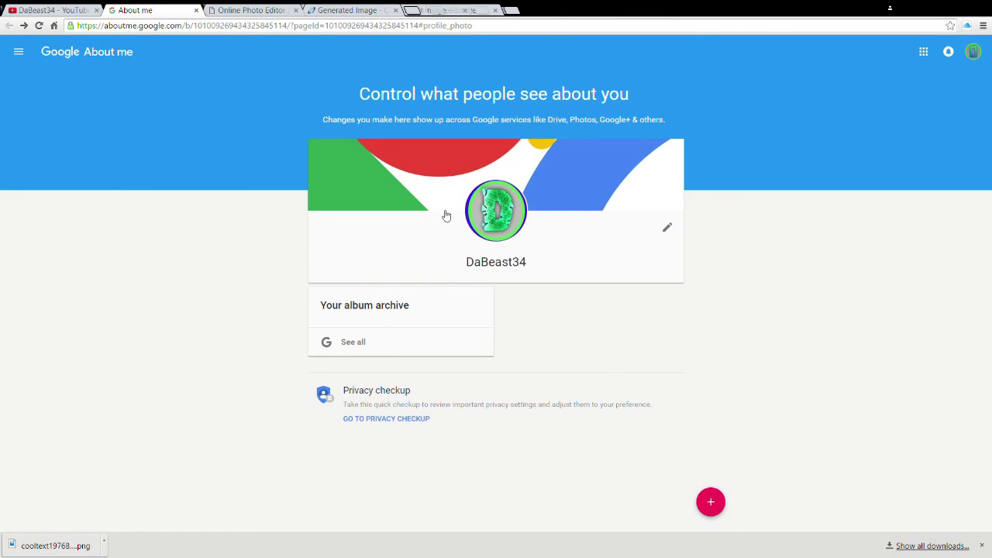
- Close the photo picker and go back to the YouTube channel page to view the new icon
{"action": "left_click", "coordinate": [496, 210]}
{"action": "left_click", "coordinate": [375, 158]}
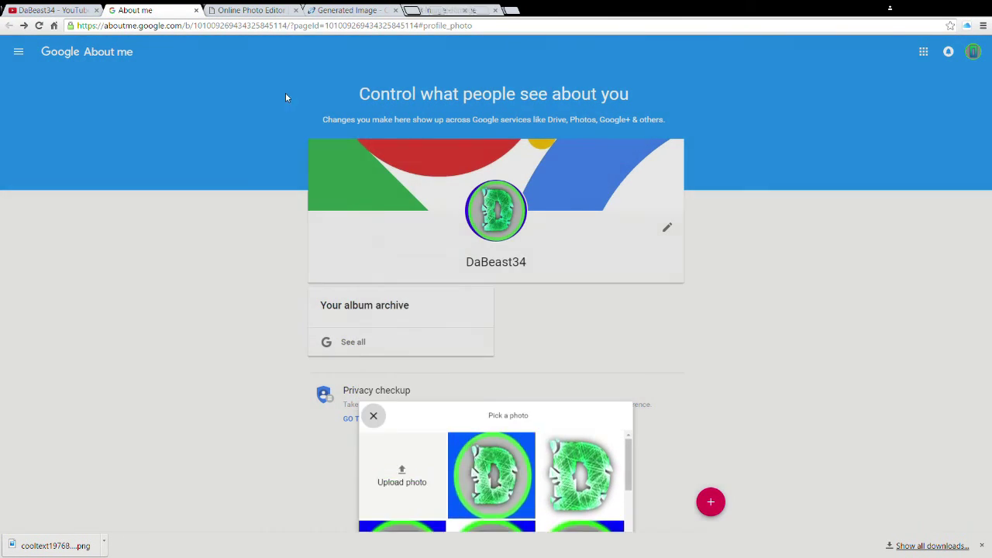
{"action": "left_click", "coordinate": [54, 11]}
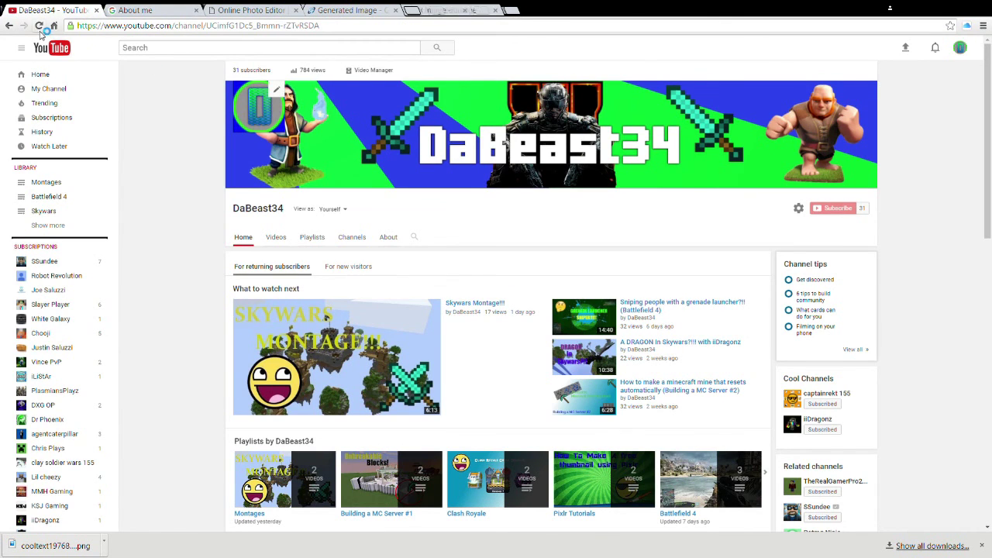